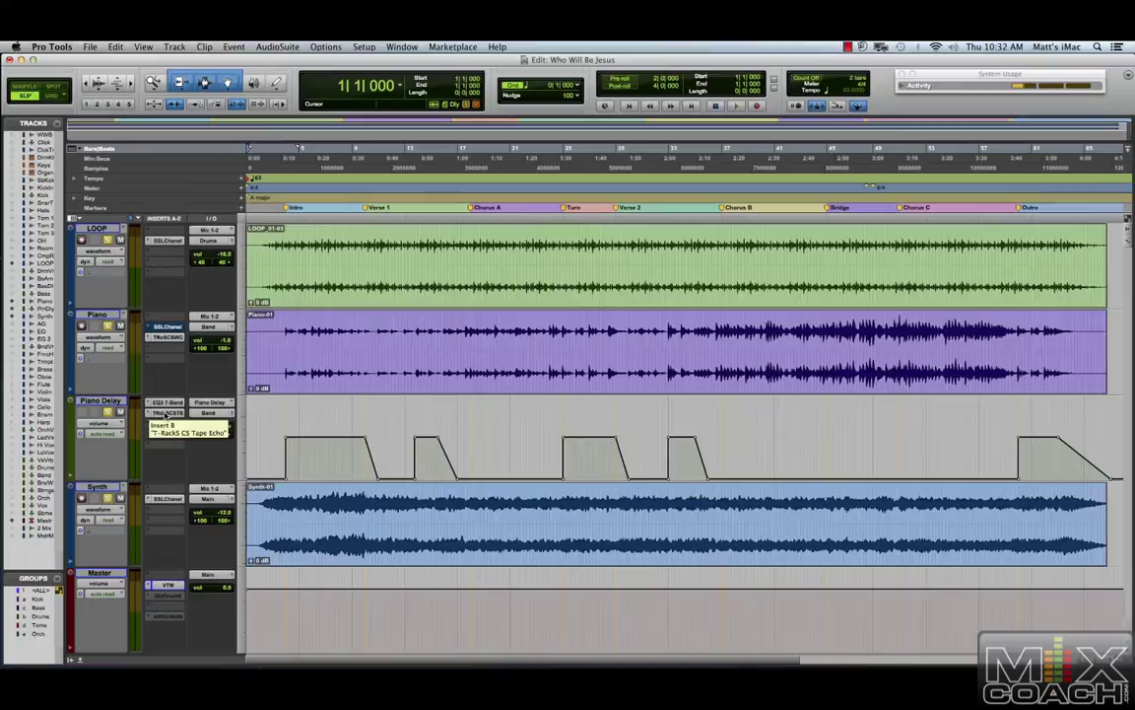
- Open the Piano Delay Tape Echo, move it upper right, and untarget it so it stays open
{"action": "left_click", "coordinate": [165, 413]}
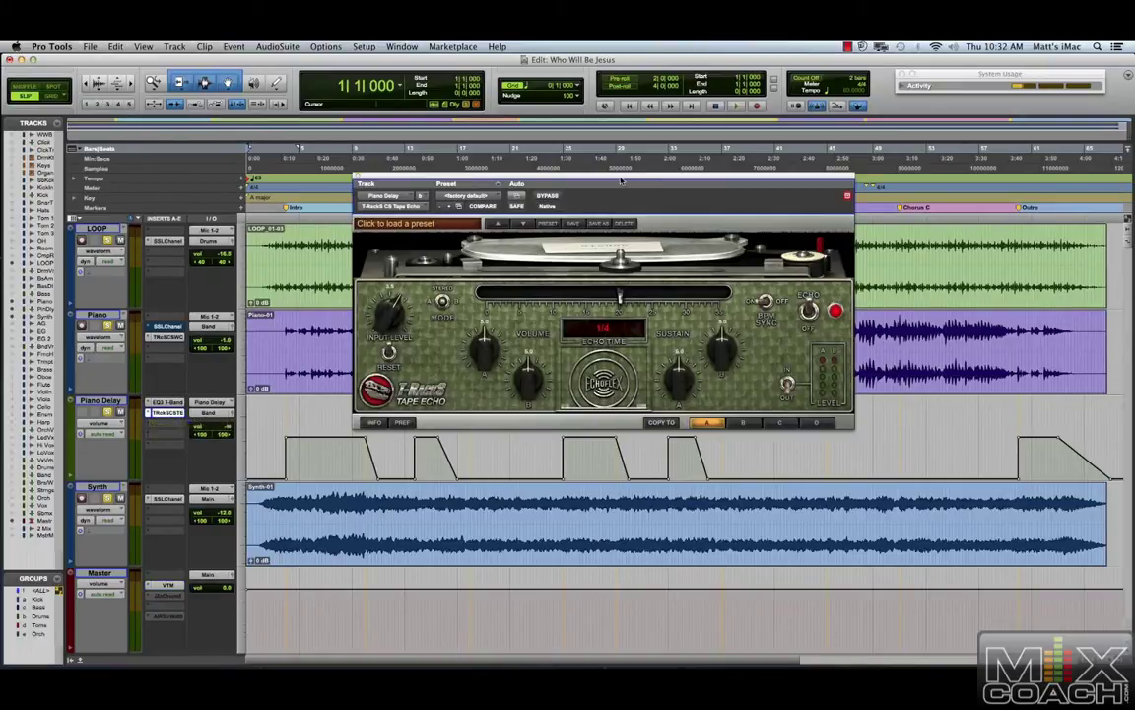
{"action": "left_click_drag", "start_coordinate": [621, 181], "coordinate": [845, 162]}
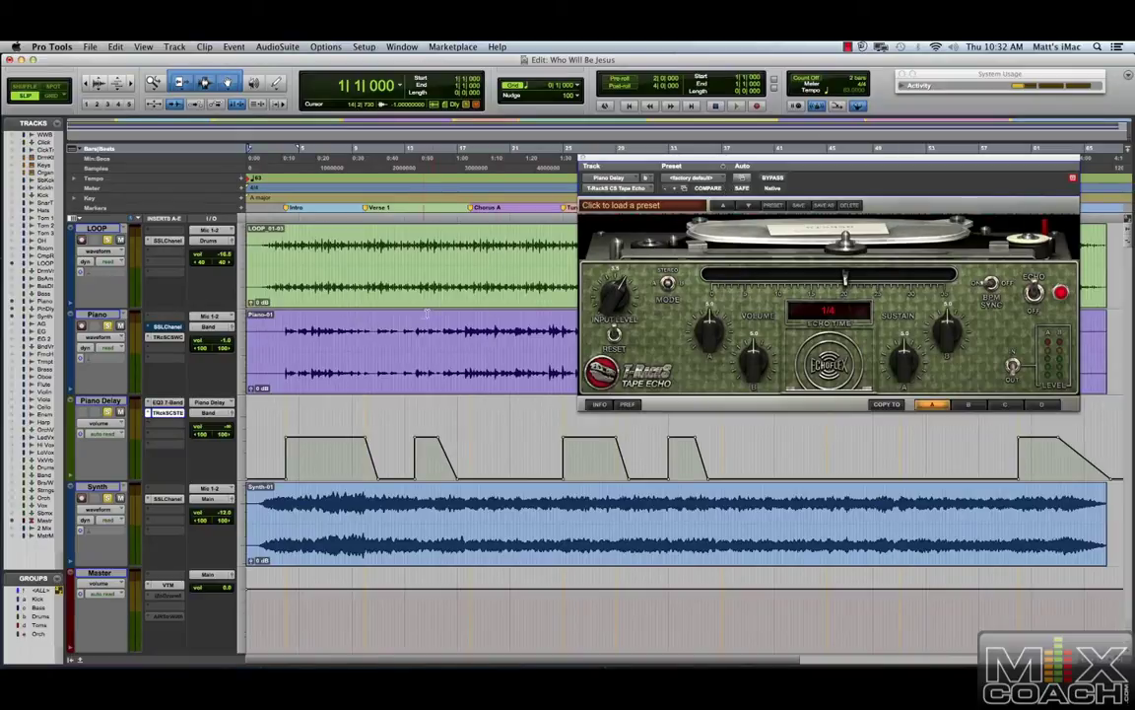
{"action": "left_click", "coordinate": [1073, 179]}
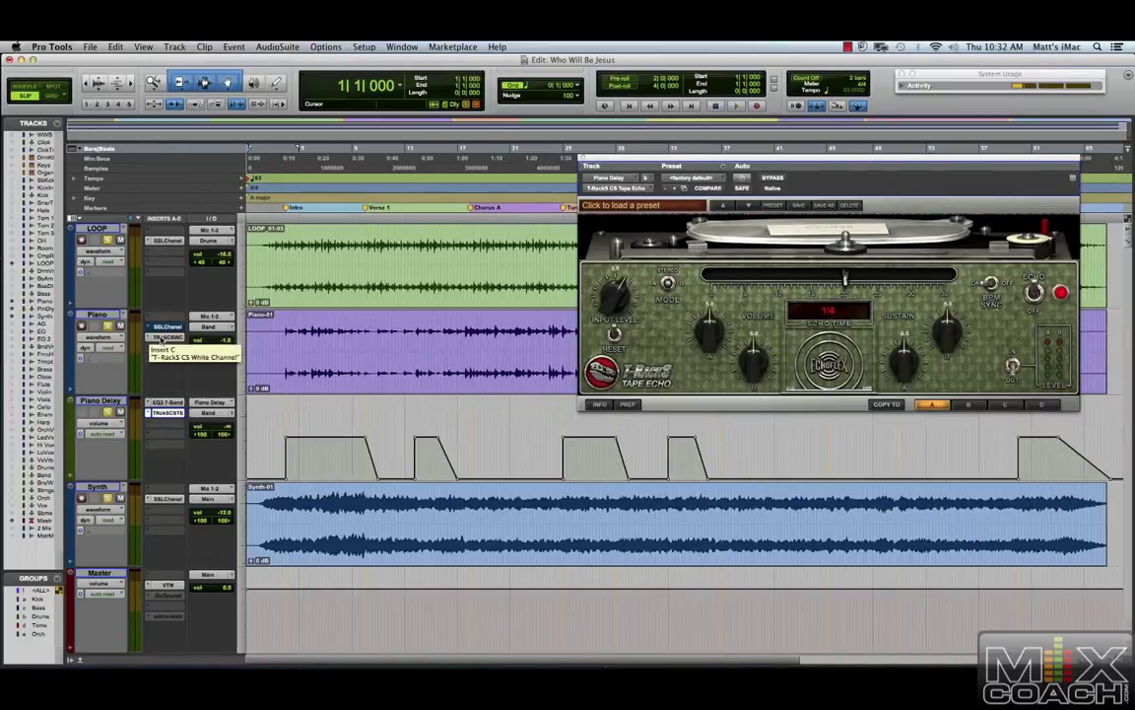
- Open the Piano track's Insert C White Channel and arrange its window beside the Tape Echo
{"action": "left_click", "coordinate": [165, 337]}
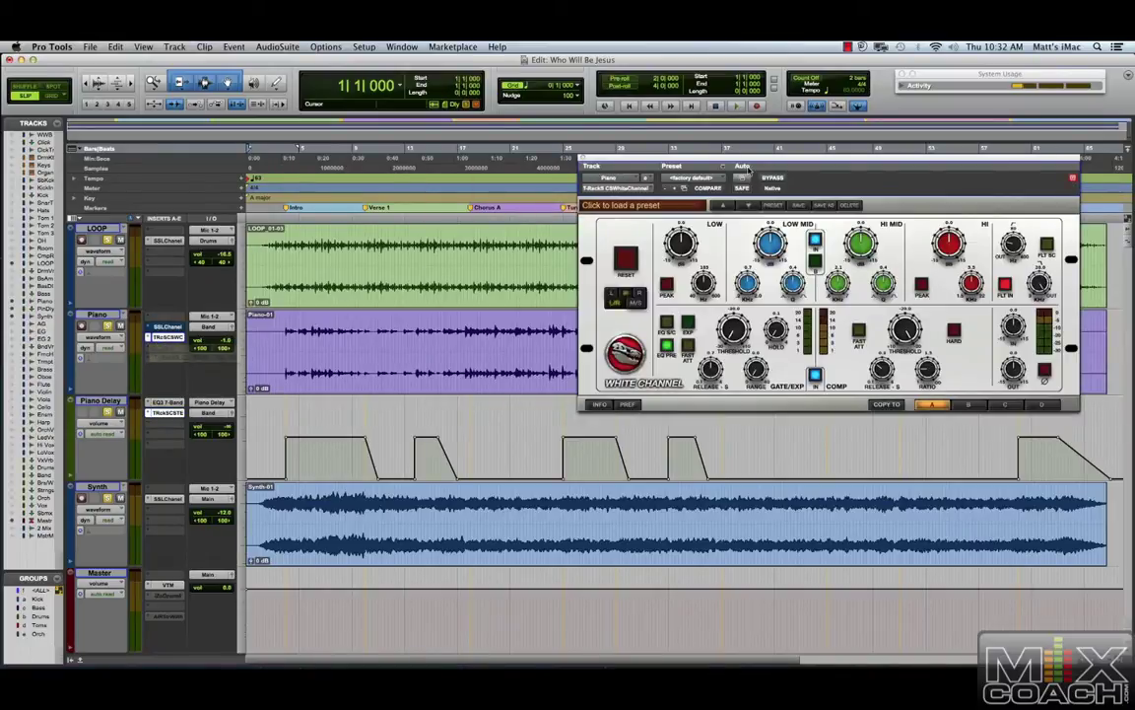
{"action": "left_click_drag", "start_coordinate": [796, 160], "coordinate": [250, 153]}
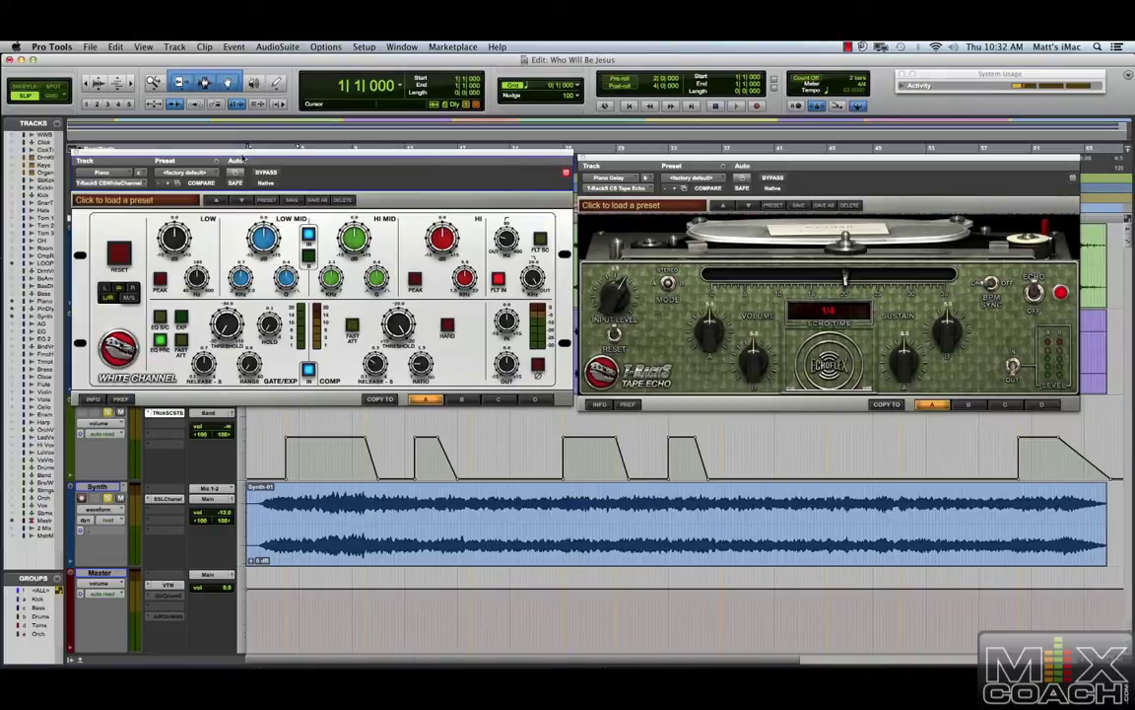
{"action": "left_click_drag", "start_coordinate": [244, 155], "coordinate": [664, 156]}
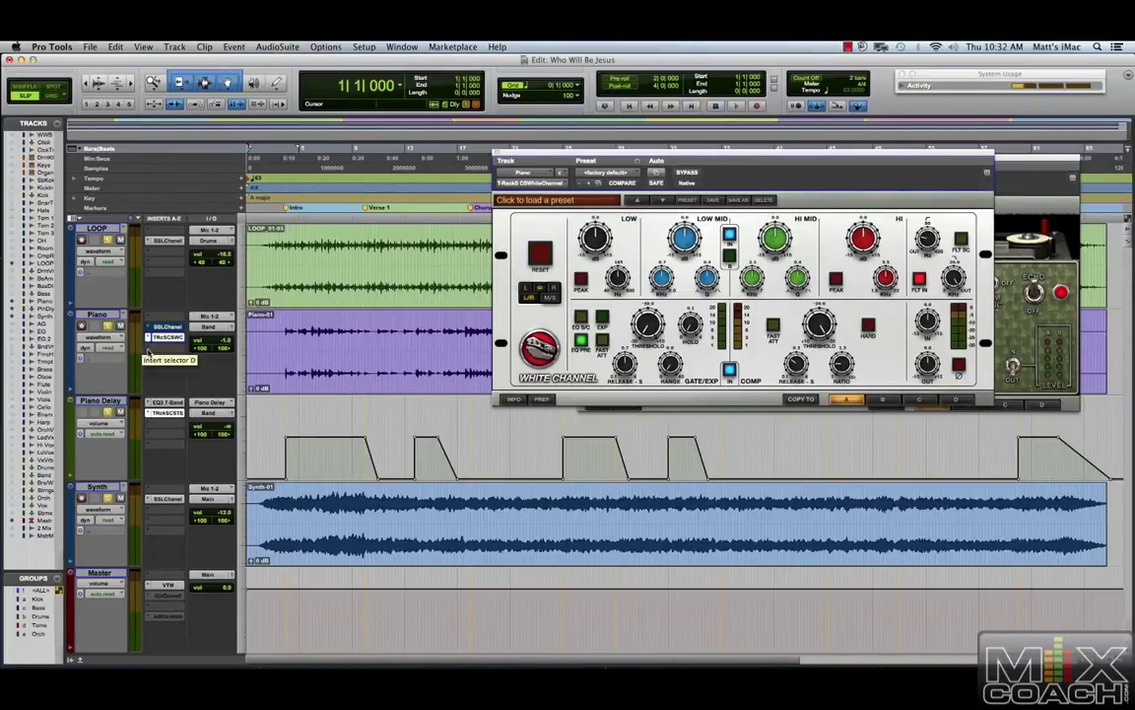
- Insert T-RackS CS British Channel on Piano Insert D and place it beside the White Channel window
{"action": "left_click", "coordinate": [158, 347]}
{"action": "mouse_move", "coordinate": [155, 329]}
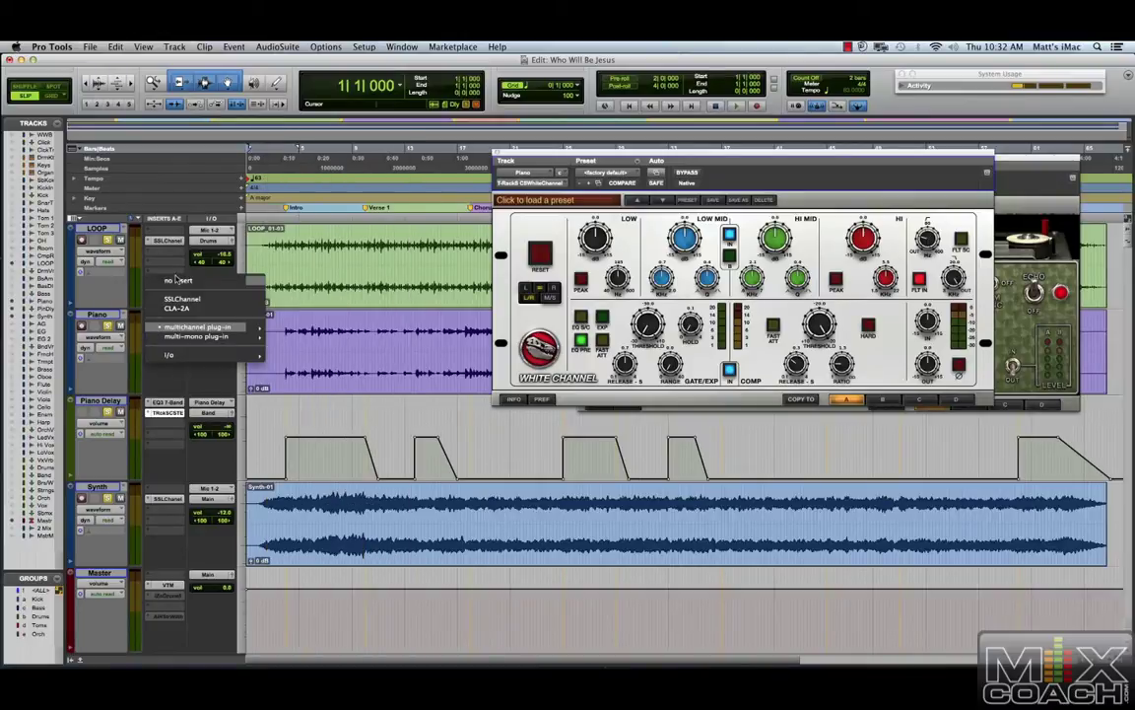
{"action": "key", "text": "Escape"}
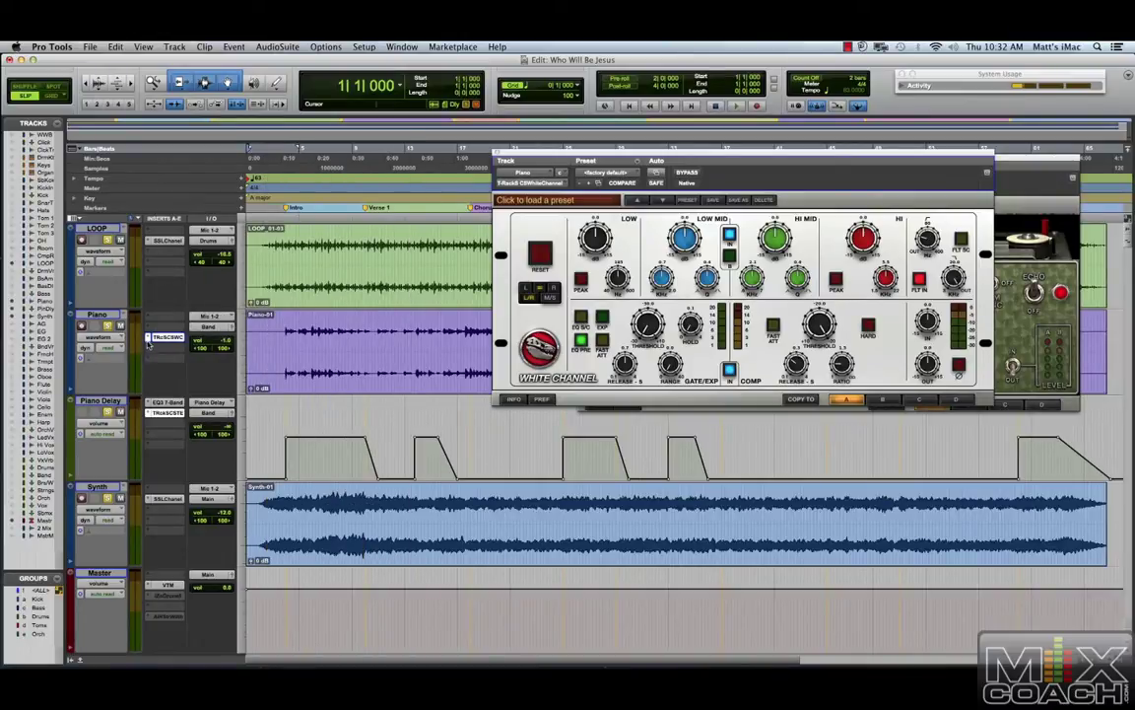
{"action": "left_click", "coordinate": [150, 347]}
{"action": "mouse_move", "coordinate": [222, 394]}
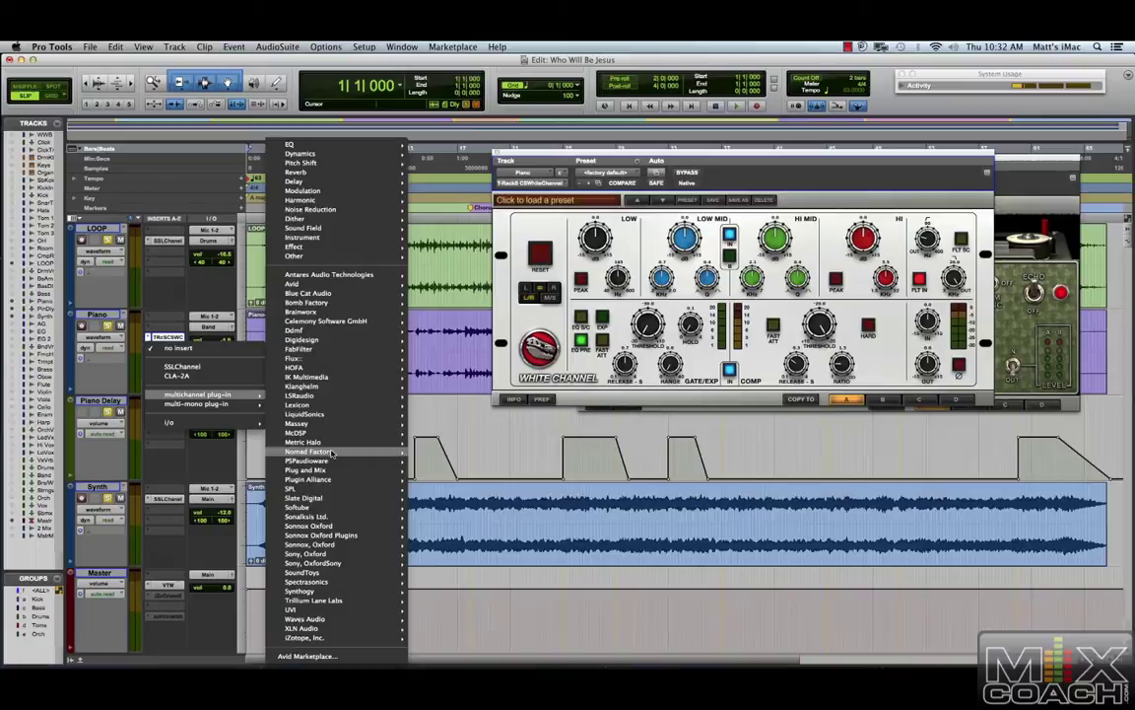
{"action": "mouse_move", "coordinate": [335, 377]}
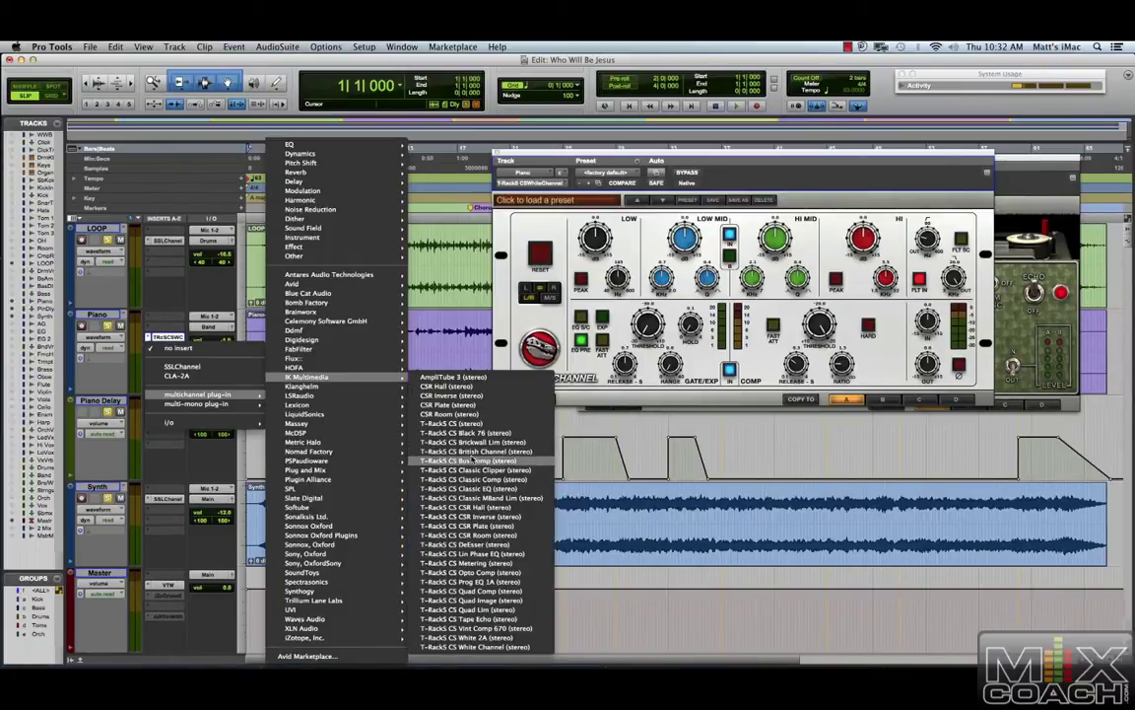
{"action": "left_click", "coordinate": [473, 451]}
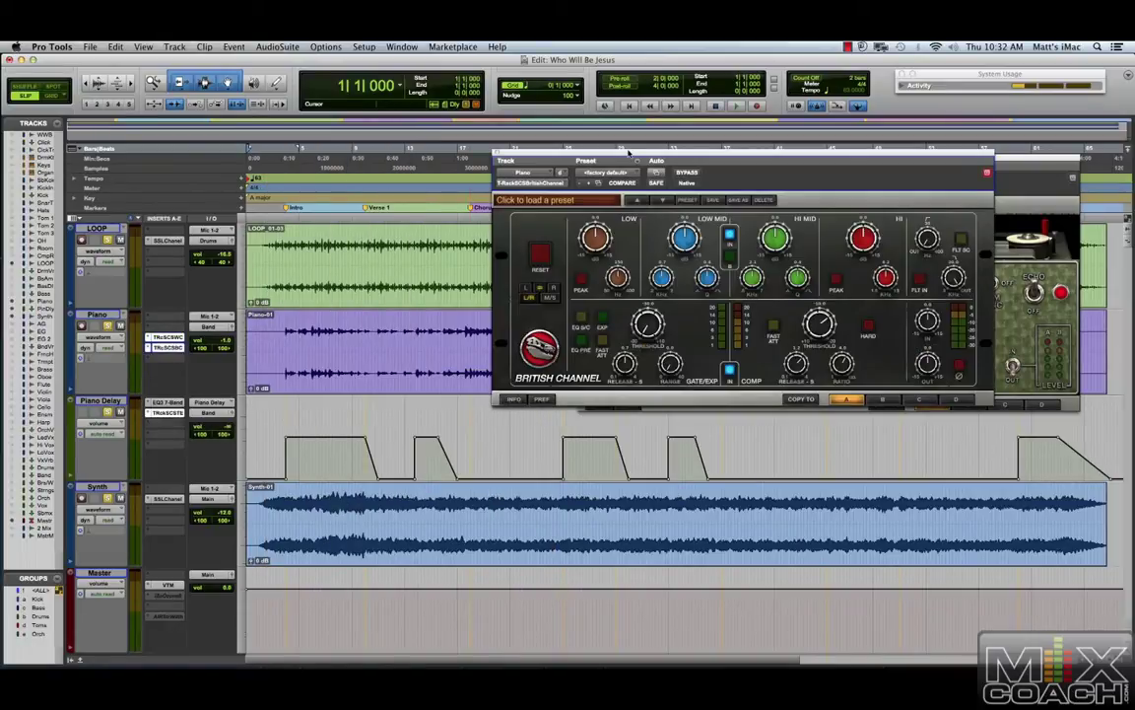
{"action": "left_click_drag", "start_coordinate": [629, 153], "coordinate": [181, 150]}
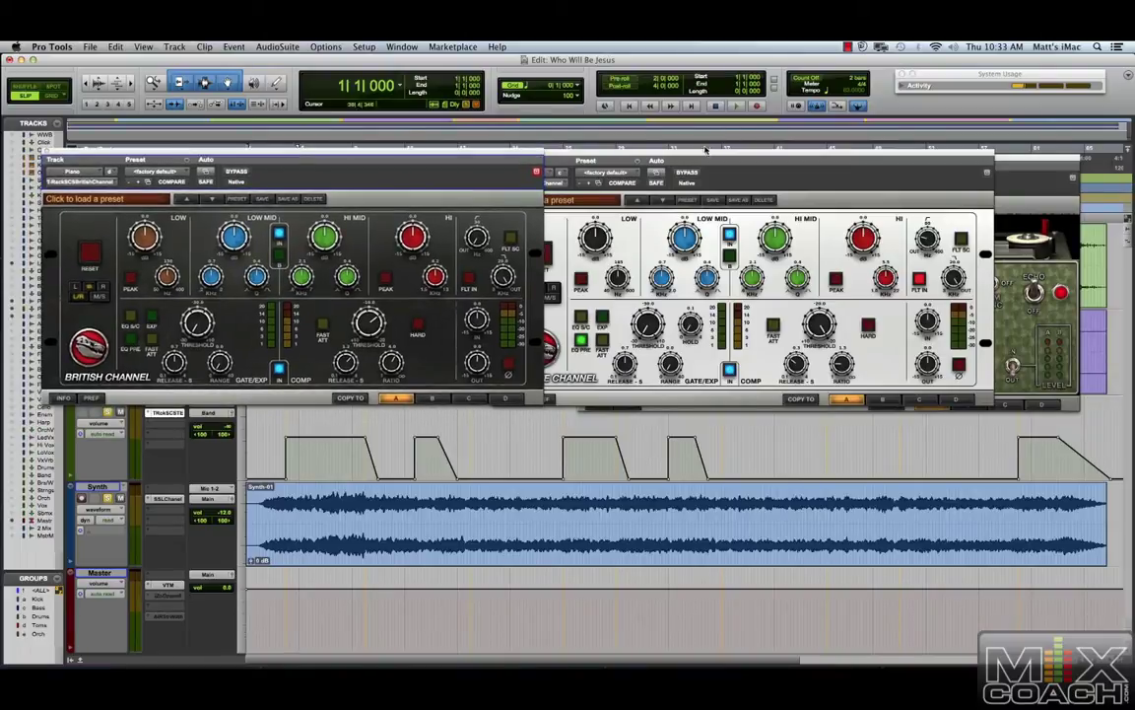
{"action": "left_click_drag", "start_coordinate": [678, 157], "coordinate": [731, 159]}
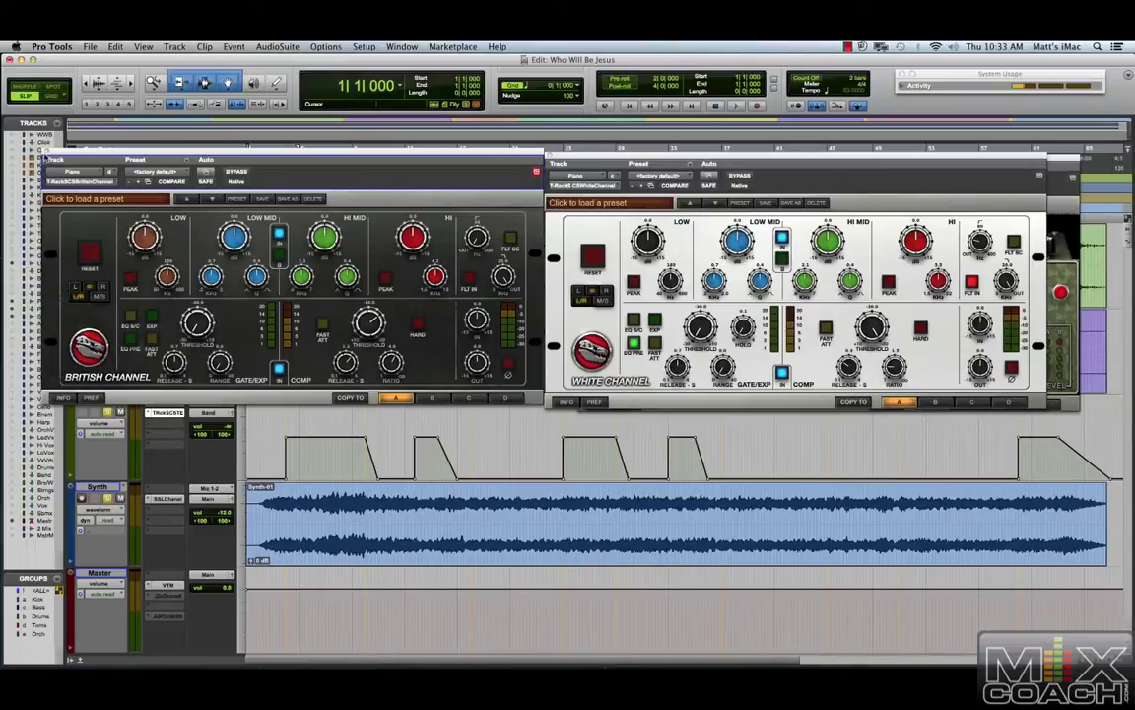
- Close the British Channel, White Channel and Tape Echo plug-in windows
{"action": "left_click", "coordinate": [47, 155]}
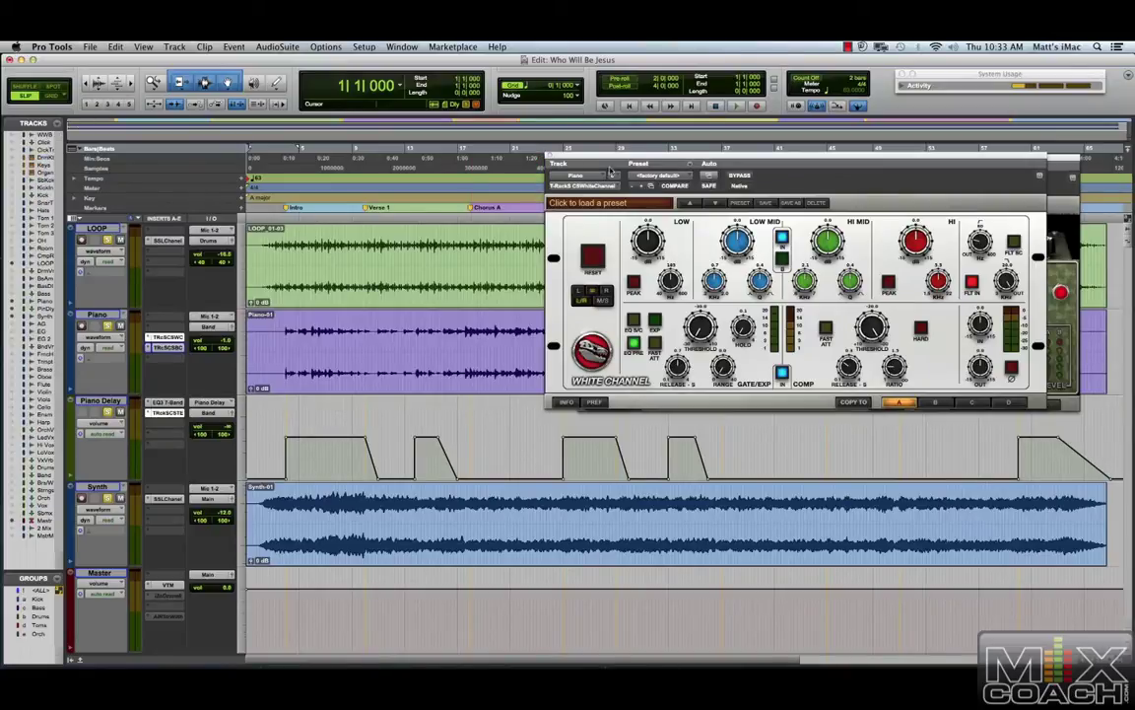
{"action": "left_click_drag", "start_coordinate": [738, 157], "coordinate": [258, 151]}
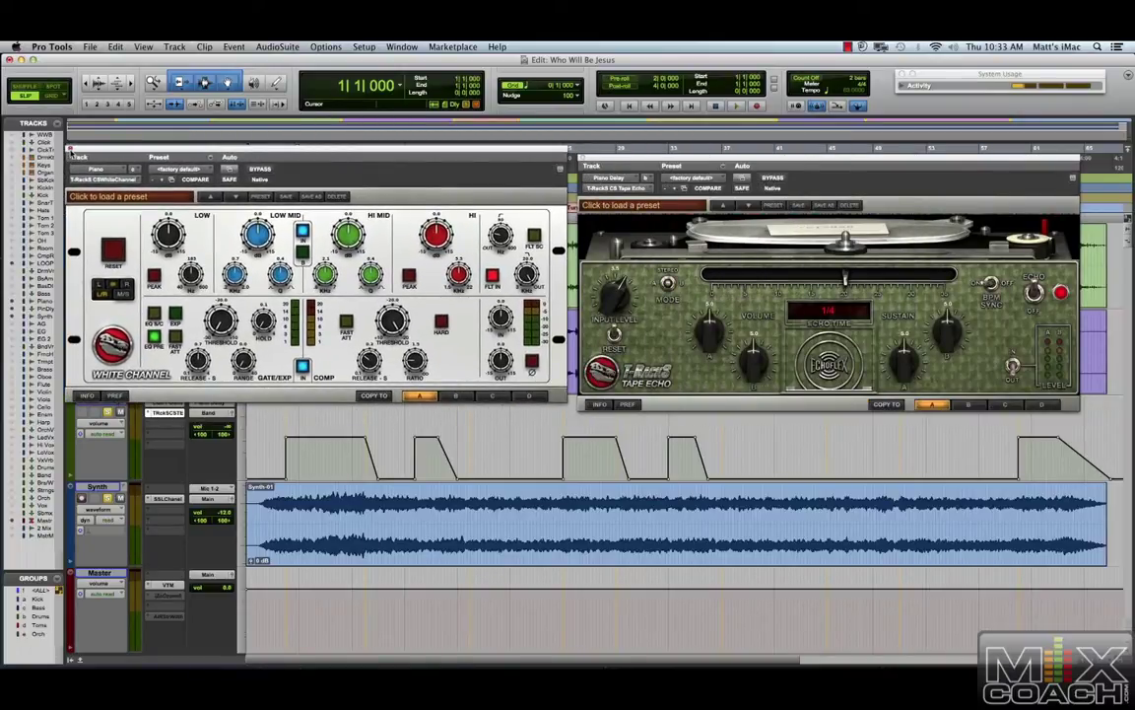
{"action": "left_click", "coordinate": [70, 151]}
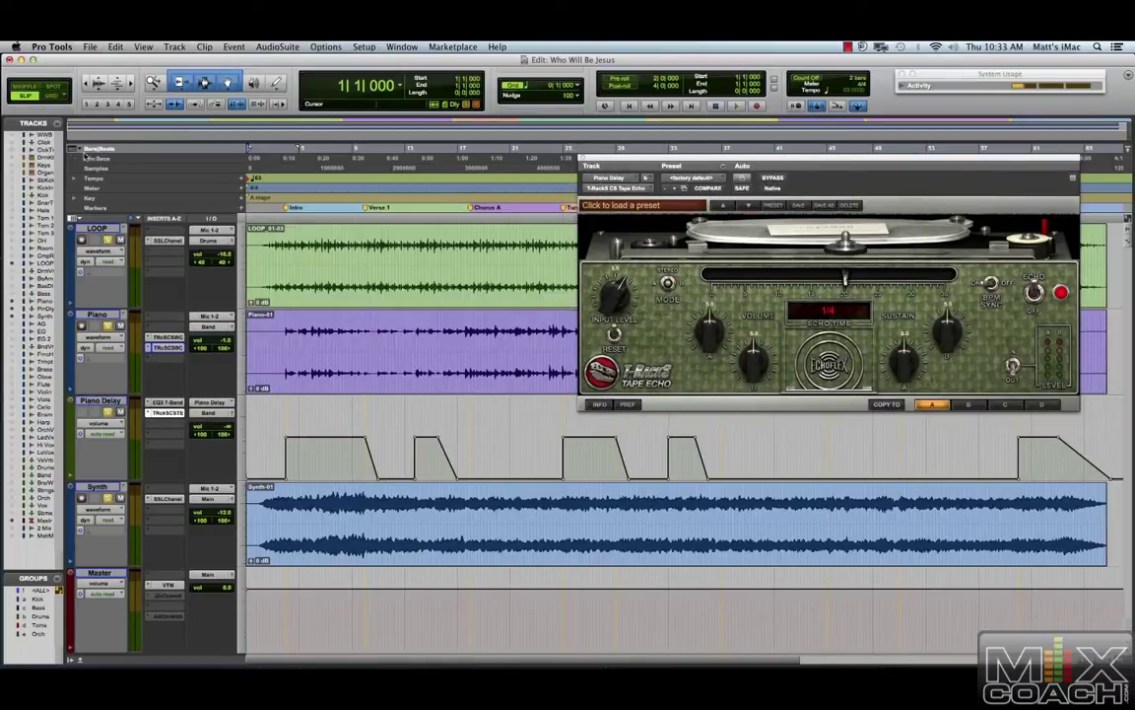
{"action": "left_click", "coordinate": [583, 160]}
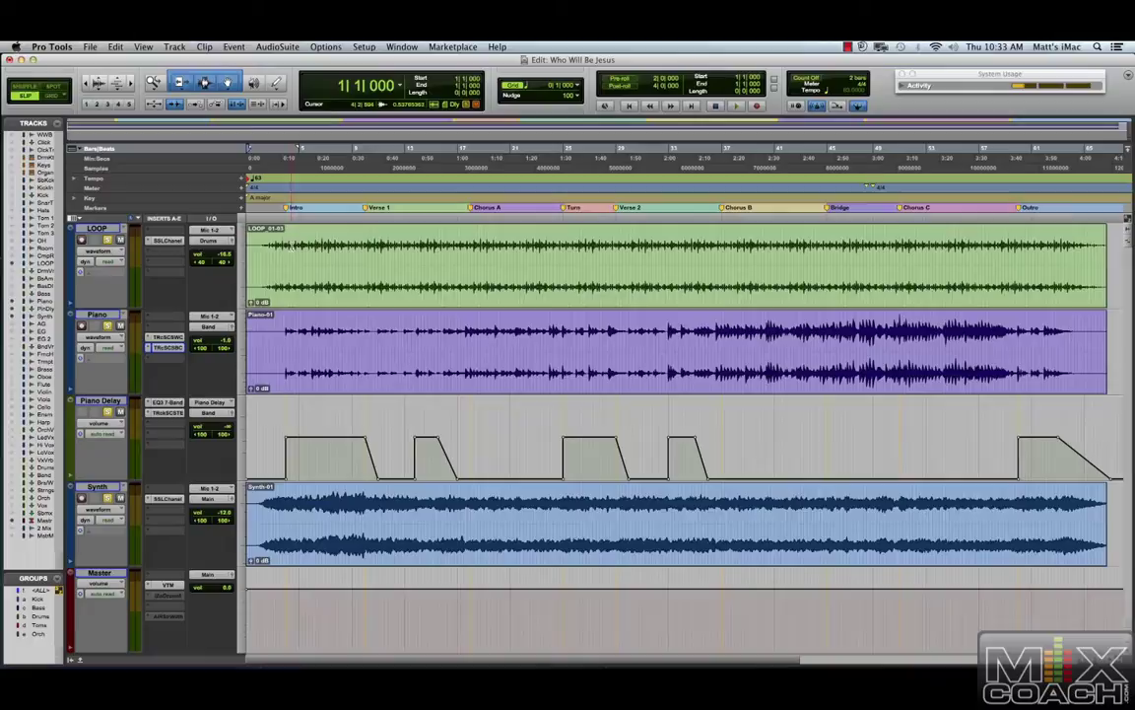
- Set the playback start to 3|2|134 in the LOOP track and zoom in twice
{"action": "left_click", "coordinate": [277, 258]}
{"action": "key", "text": "super+bracketright"}
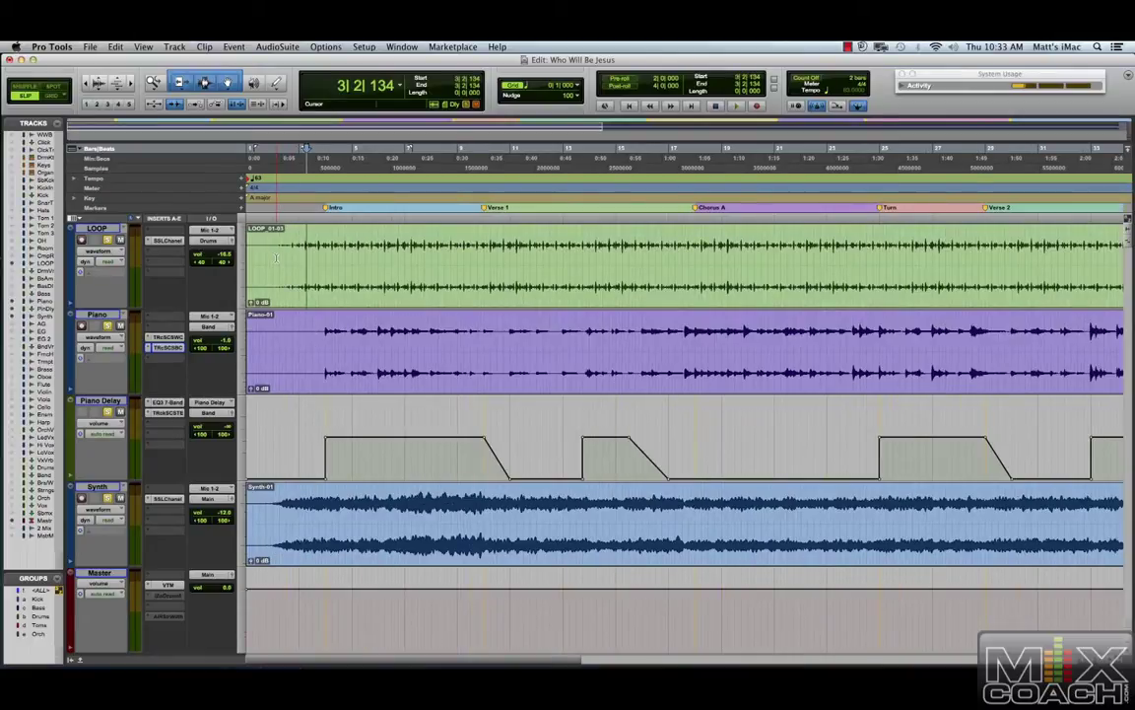
{"action": "key", "text": "super+bracketright"}
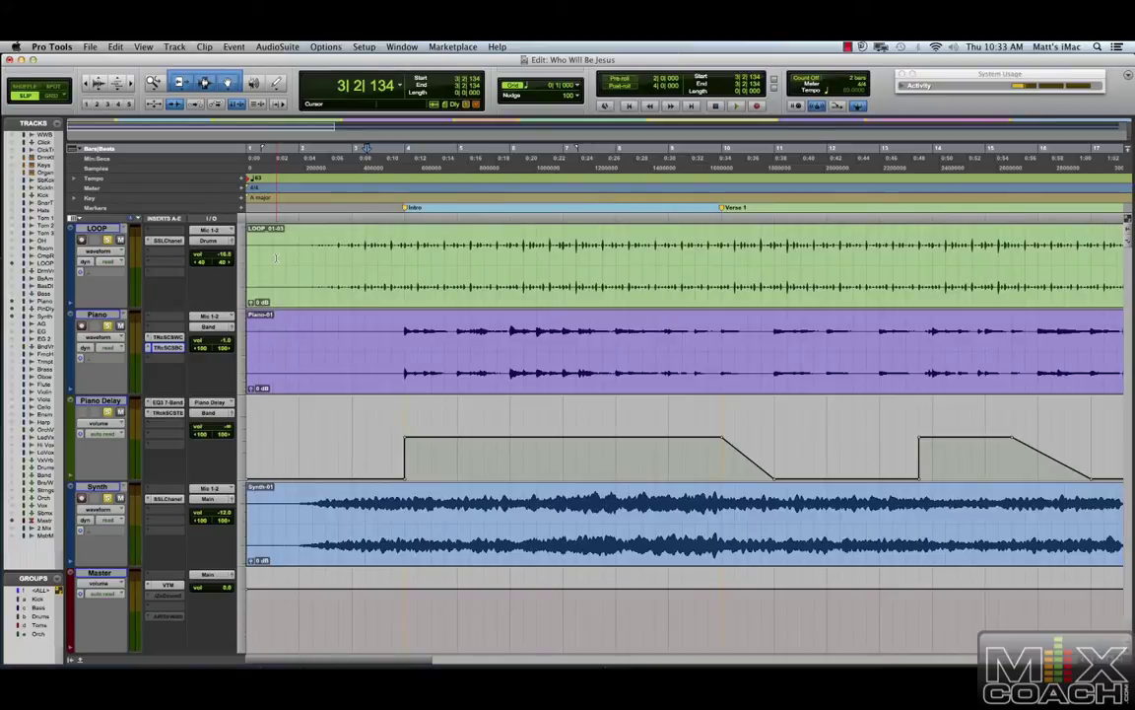
- Set Piano Insert D to no insert and play the mix from 3|2|134 to about bar 15
{"action": "left_click", "coordinate": [150, 349]}
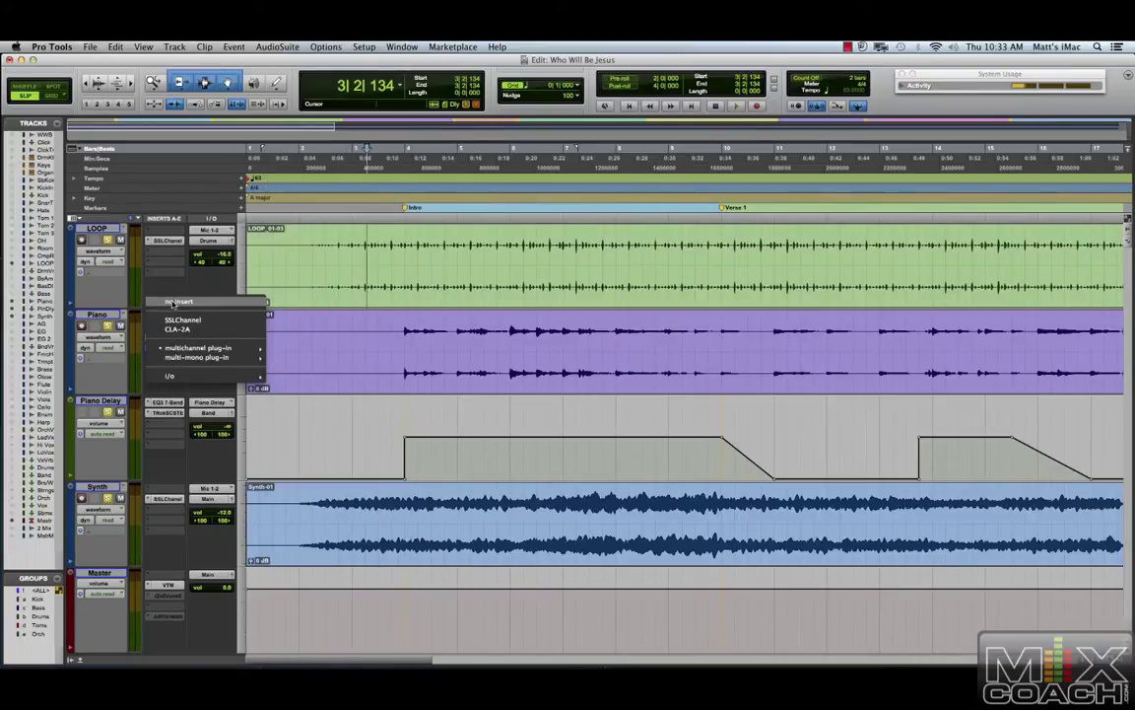
{"action": "left_click", "coordinate": [175, 300]}
{"action": "key", "text": "space"}
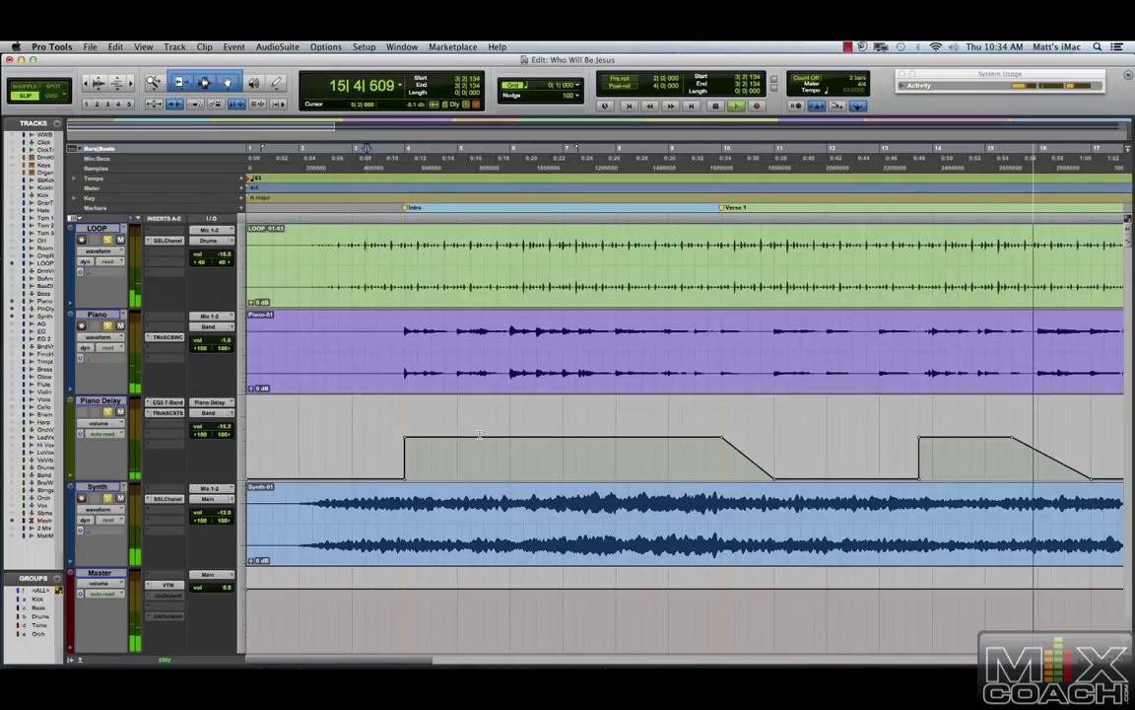
{"action": "key", "text": "space"}
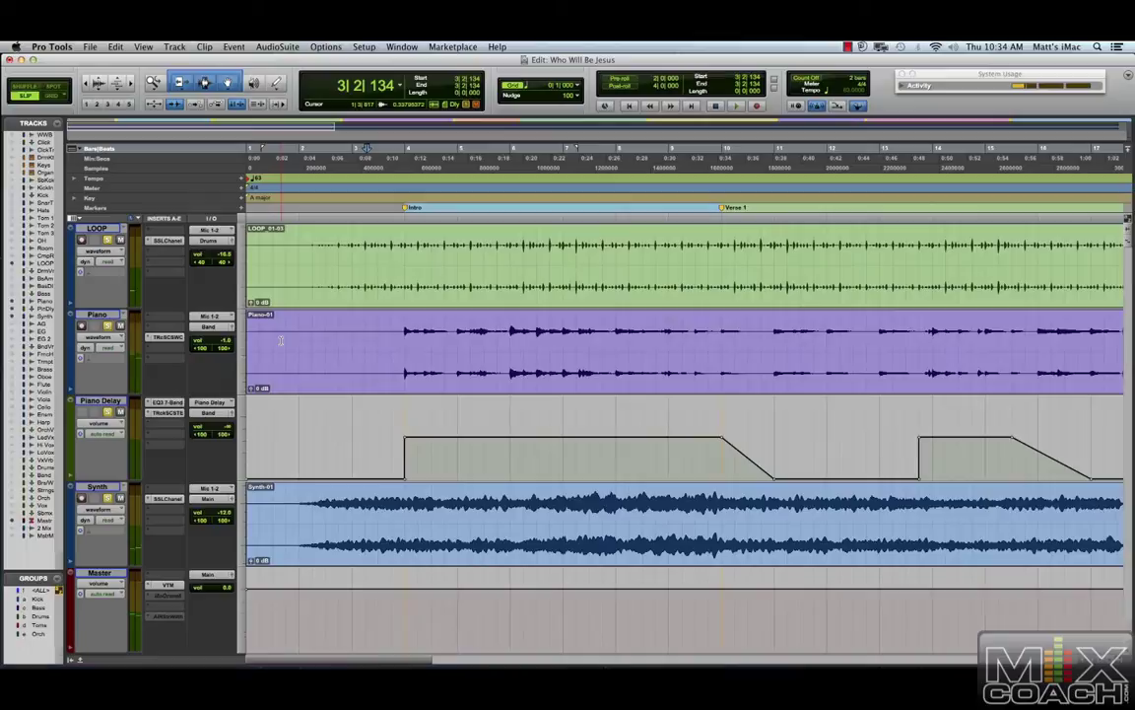
- Reopen the White Channel EQ above the tracks, zoom out, and scroll to the Verse 1–Chorus B section
{"action": "left_click", "coordinate": [163, 338]}
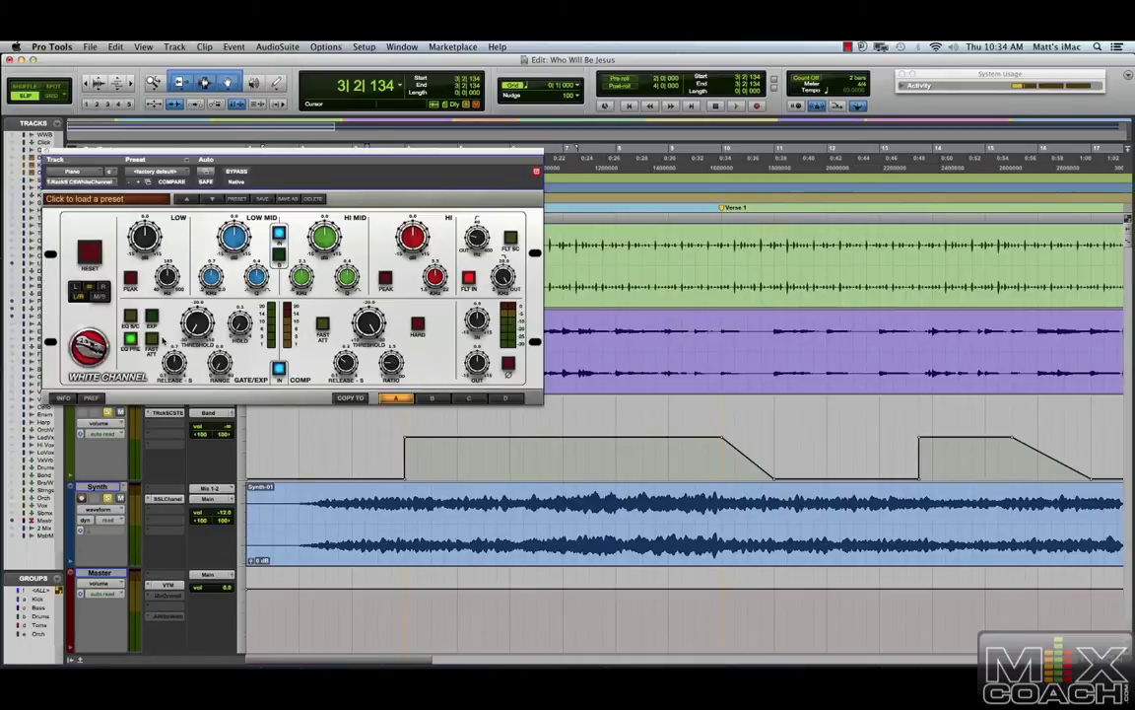
{"action": "left_click_drag", "start_coordinate": [277, 153], "coordinate": [512, 152]}
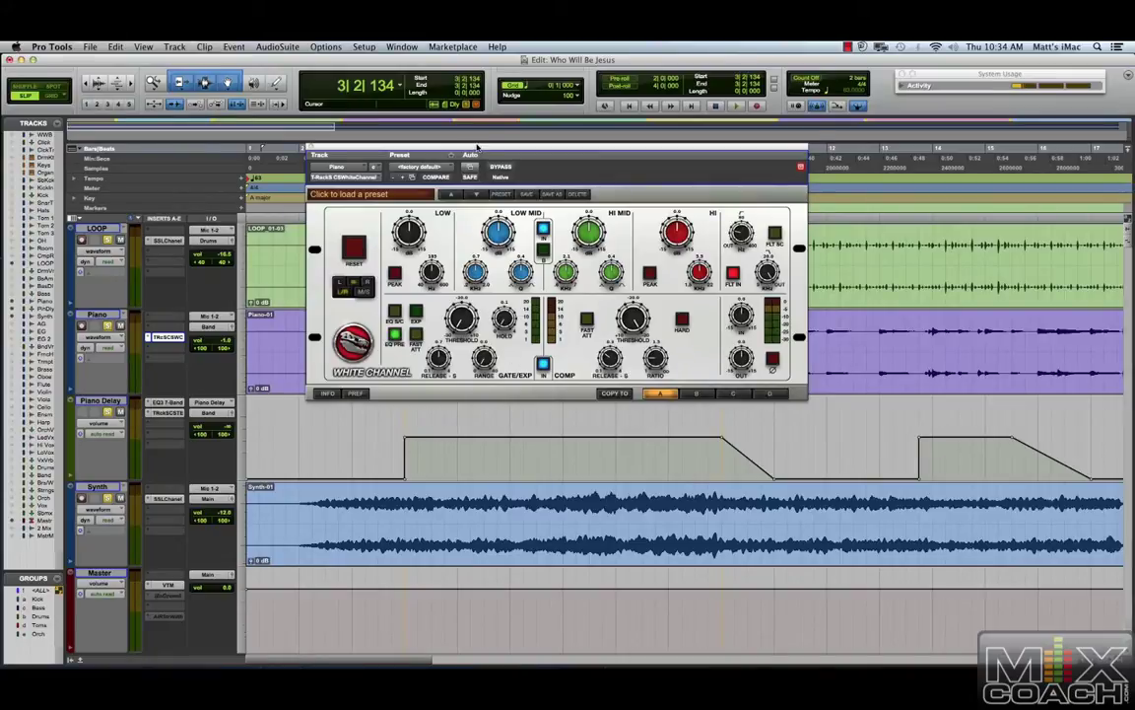
{"action": "left_click_drag", "start_coordinate": [477, 146], "coordinate": [552, 75]}
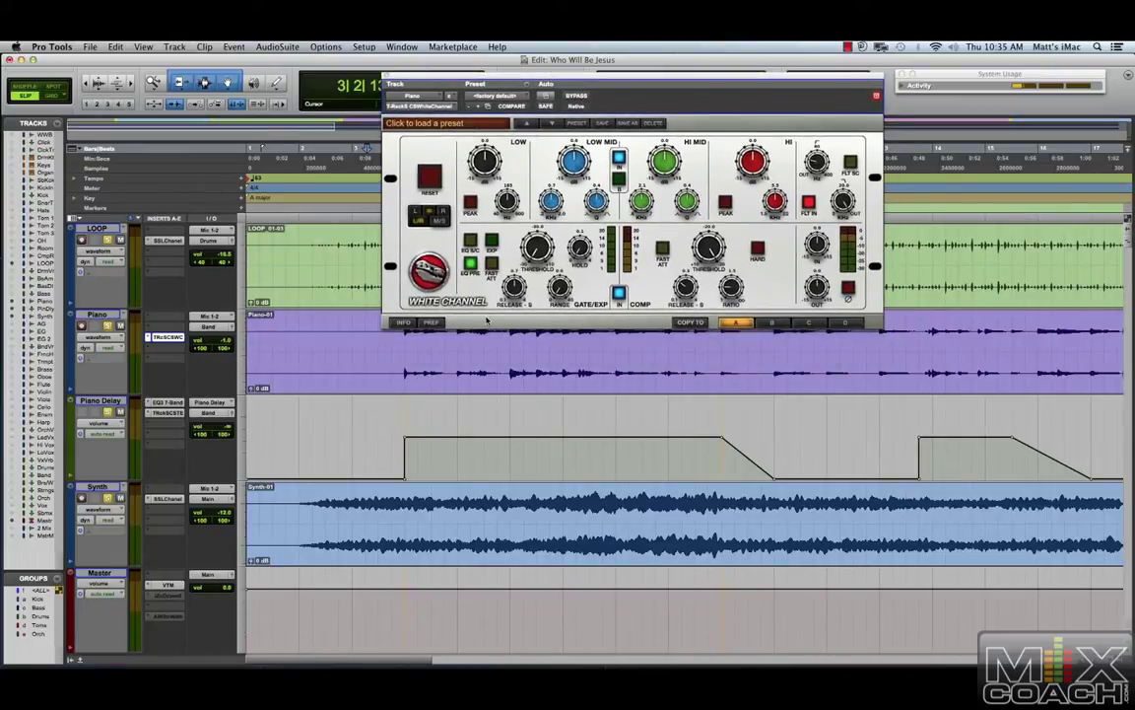
{"action": "key", "text": "super+bracketleft"}
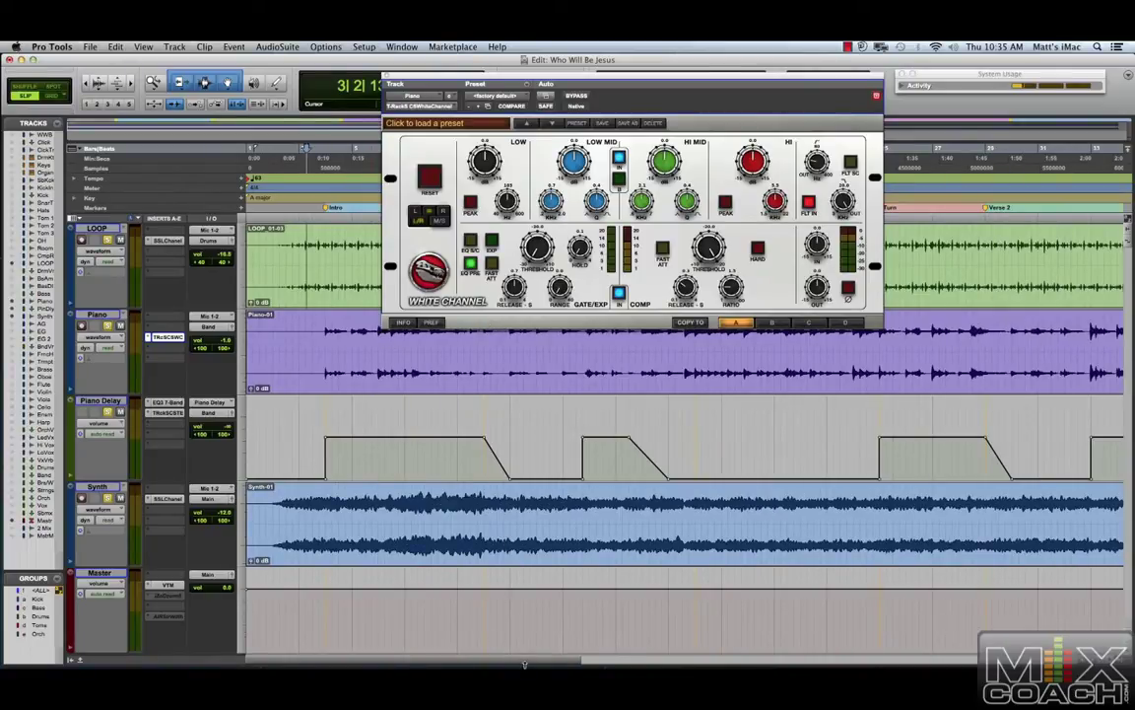
{"action": "left_click_drag", "start_coordinate": [523, 664], "coordinate": [648, 662]}
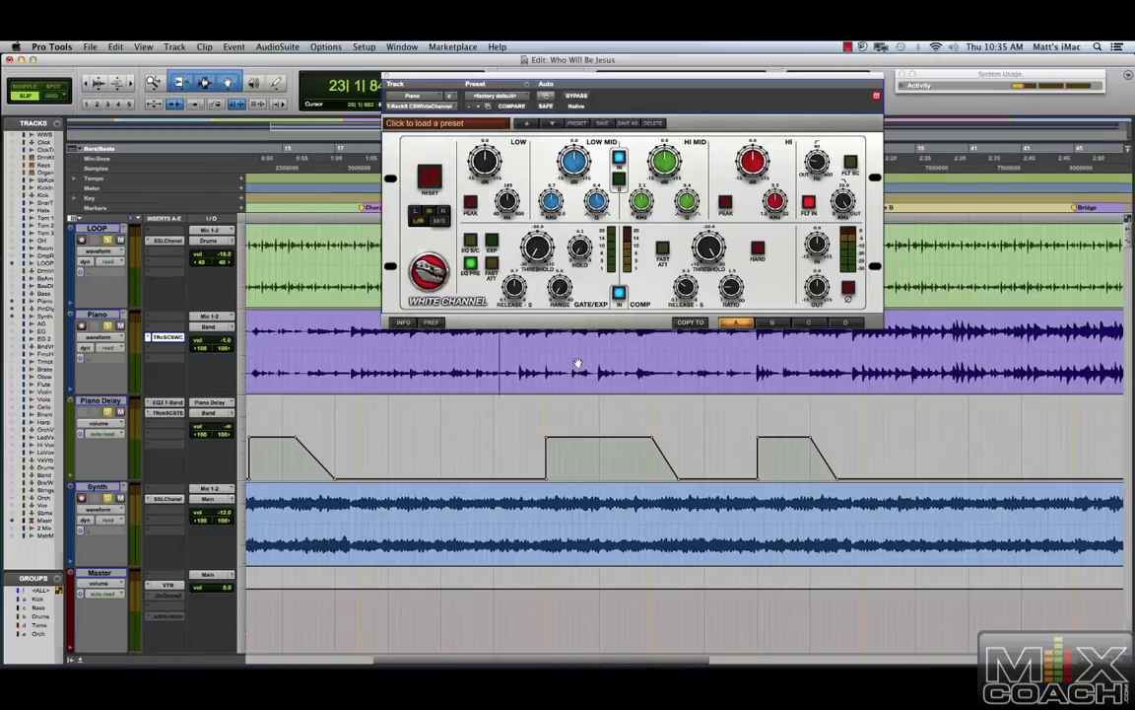
- Play from 23|1|84, toggling White Channel BYPASS three times to compare, and stop at bar 36
{"action": "key", "text": "space"}
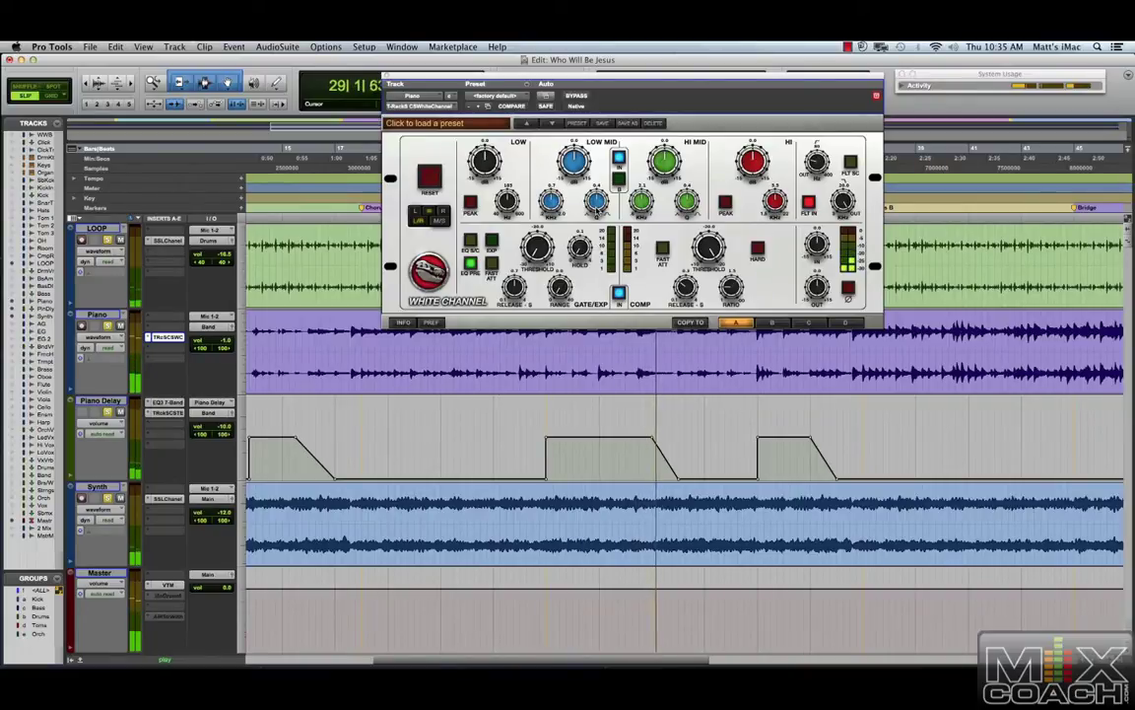
{"action": "left_click", "coordinate": [574, 97]}
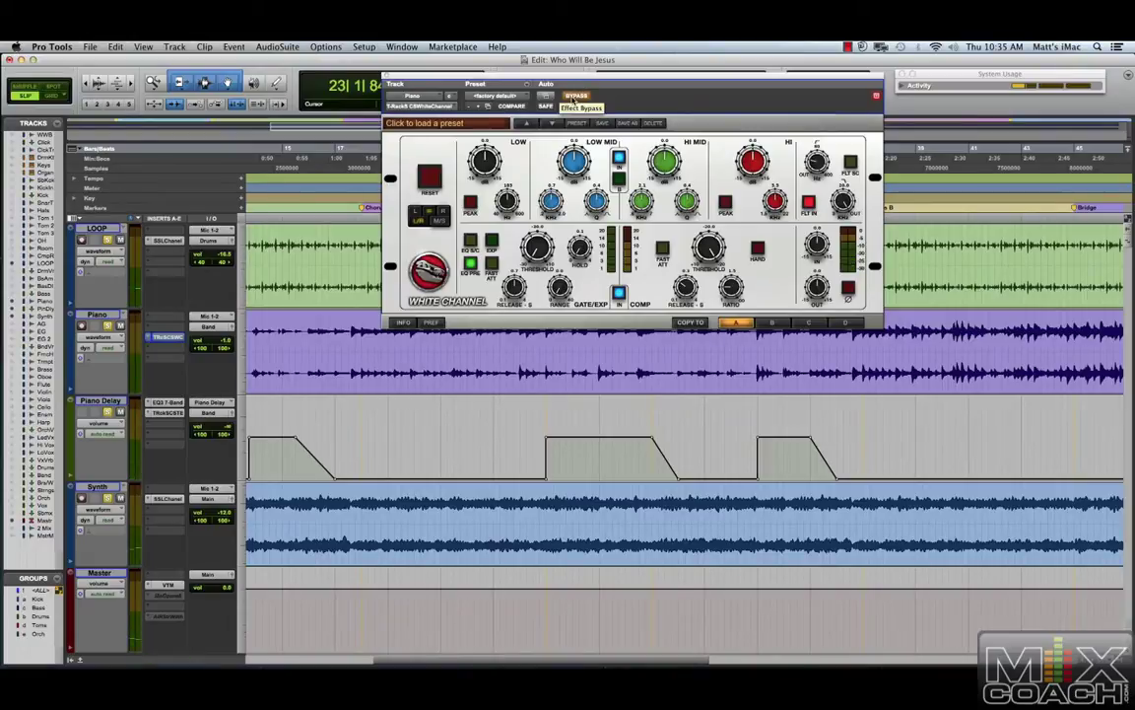
{"action": "left_click", "coordinate": [579, 96]}
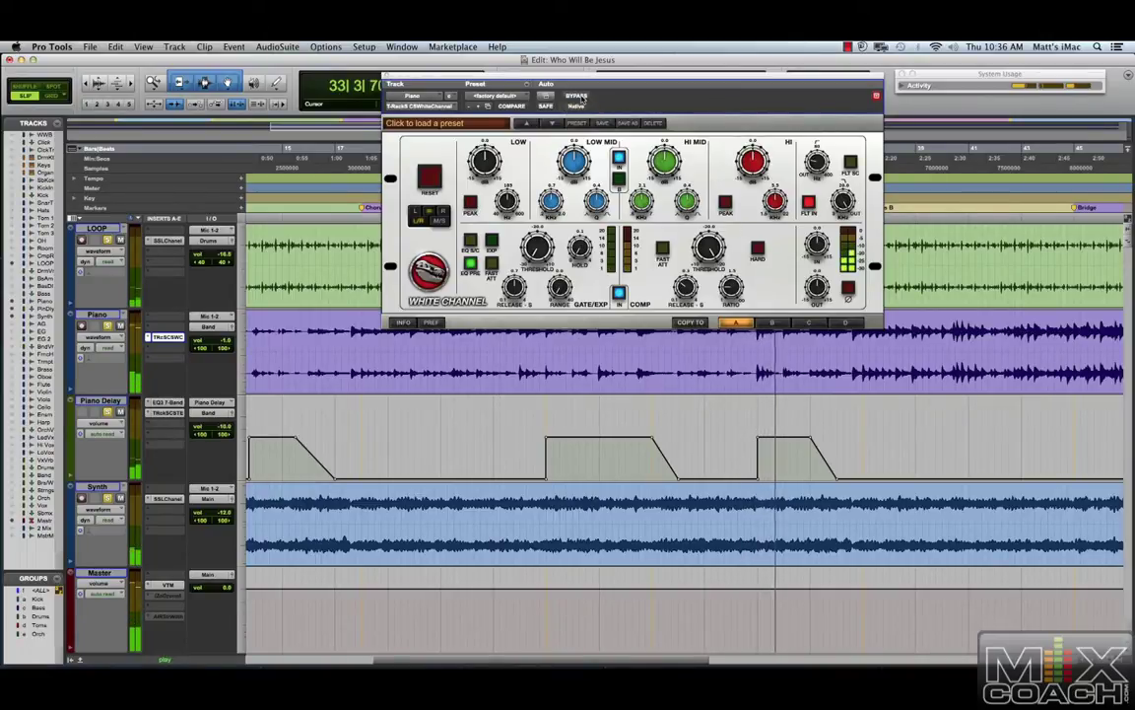
{"action": "left_click", "coordinate": [582, 97]}
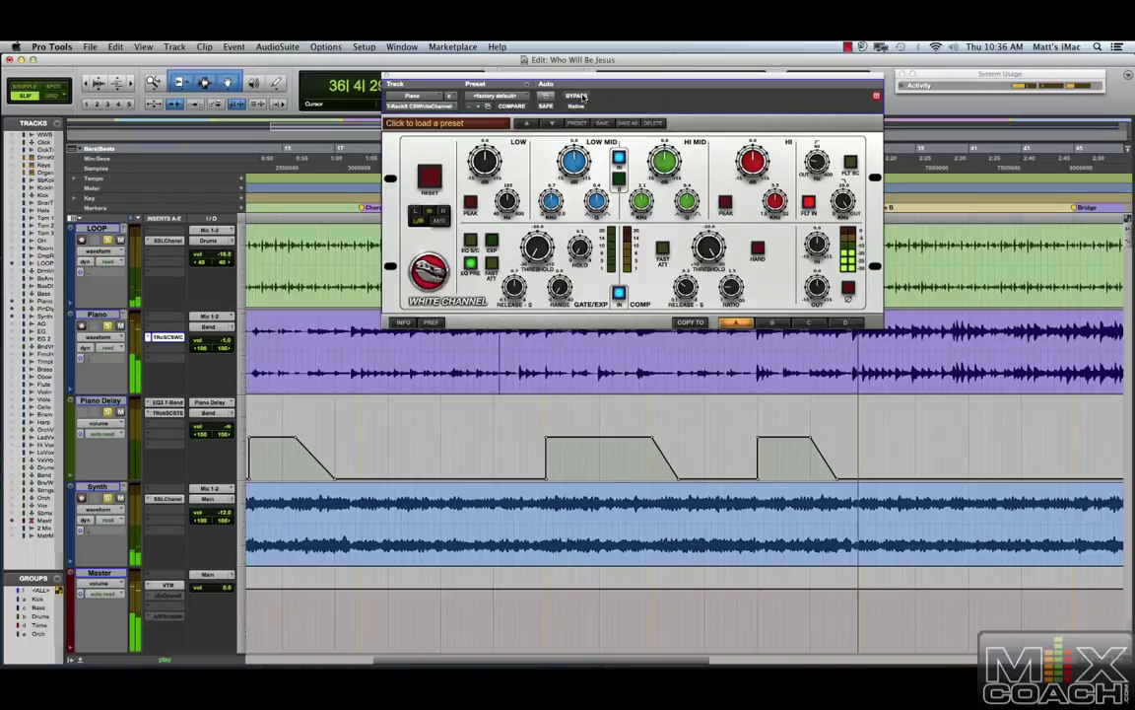
{"action": "key", "text": "space"}
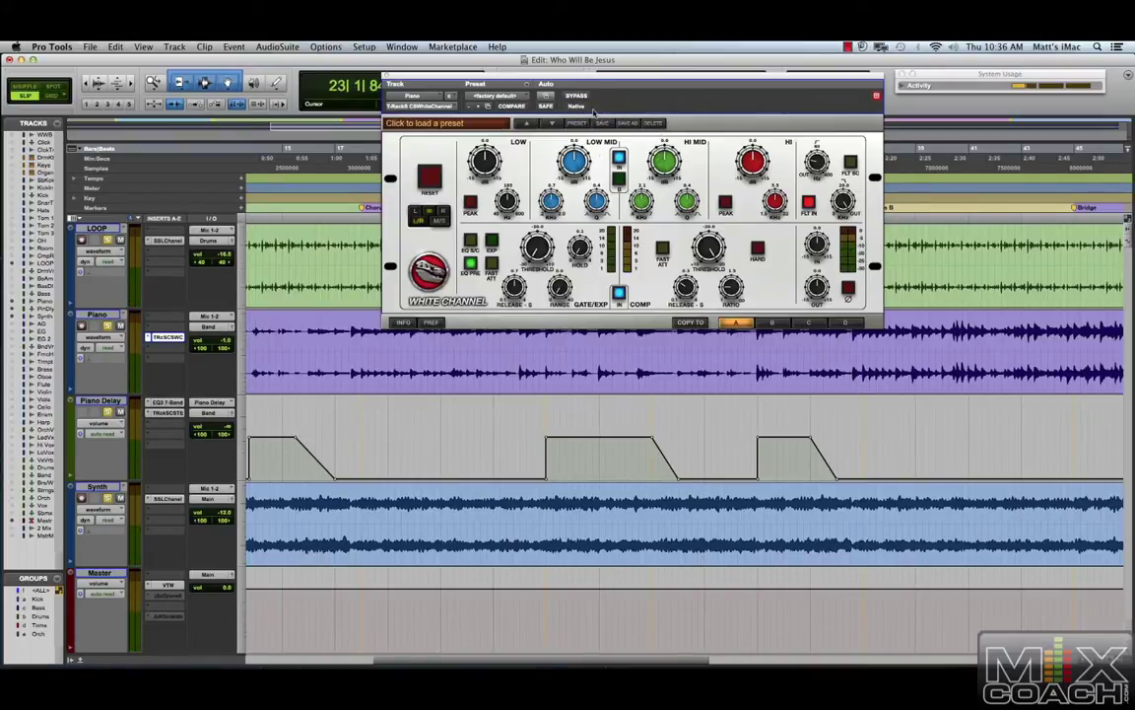
- Lower the White Channel window and boost its HI band gain during playback, stopping near bar 45
{"action": "left_click_drag", "start_coordinate": [597, 83], "coordinate": [611, 152]}
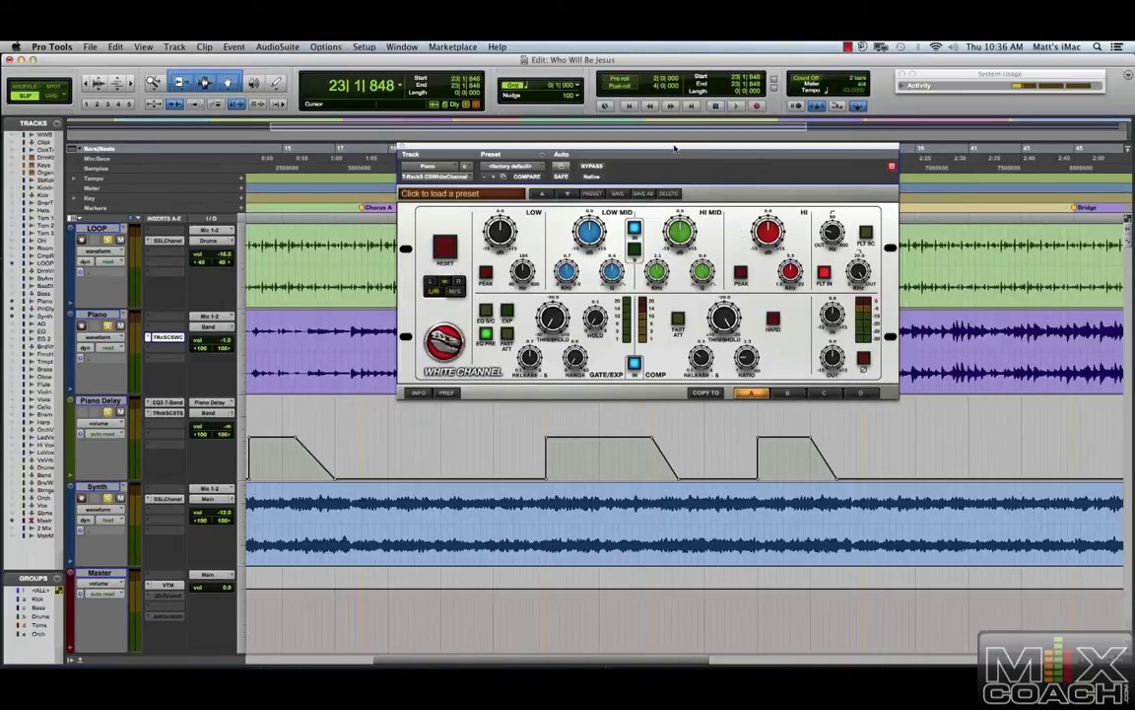
{"action": "mouse_move", "coordinate": [673, 150]}
{"action": "left_mouse_down"}
{"action": "mouse_move", "coordinate": [662, 154]}
{"action": "mouse_move", "coordinate": [652, 132]}
{"action": "mouse_move", "coordinate": [670, 143]}
{"action": "left_mouse_up"}
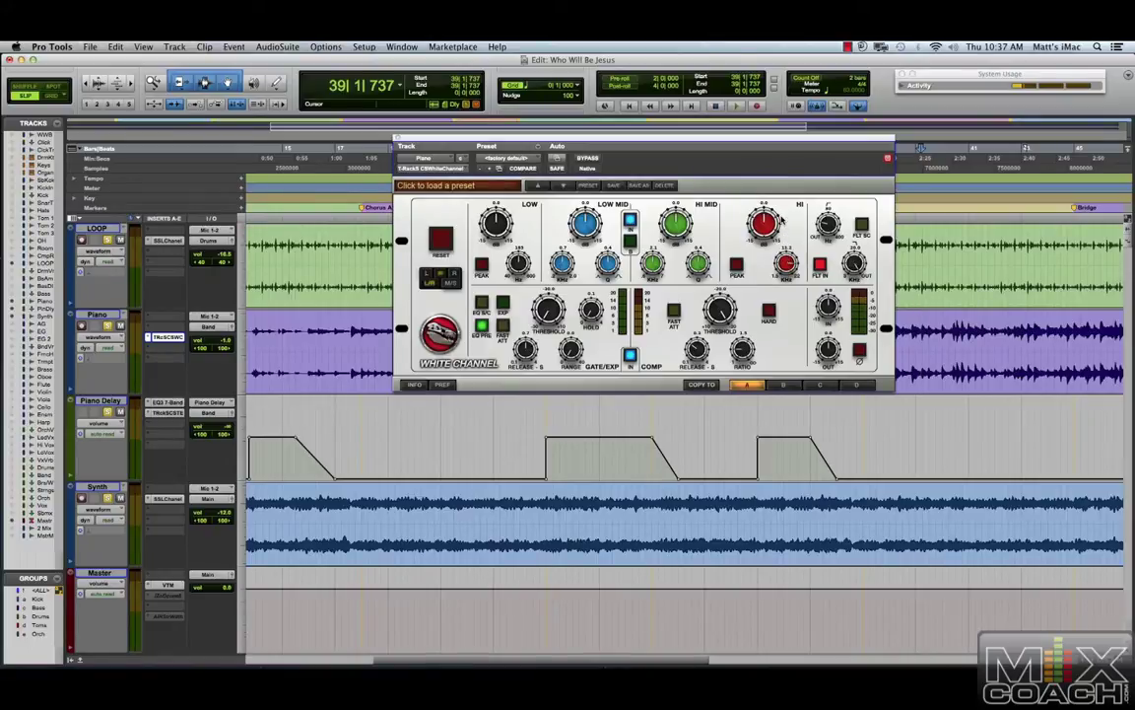
{"action": "key", "text": "space"}
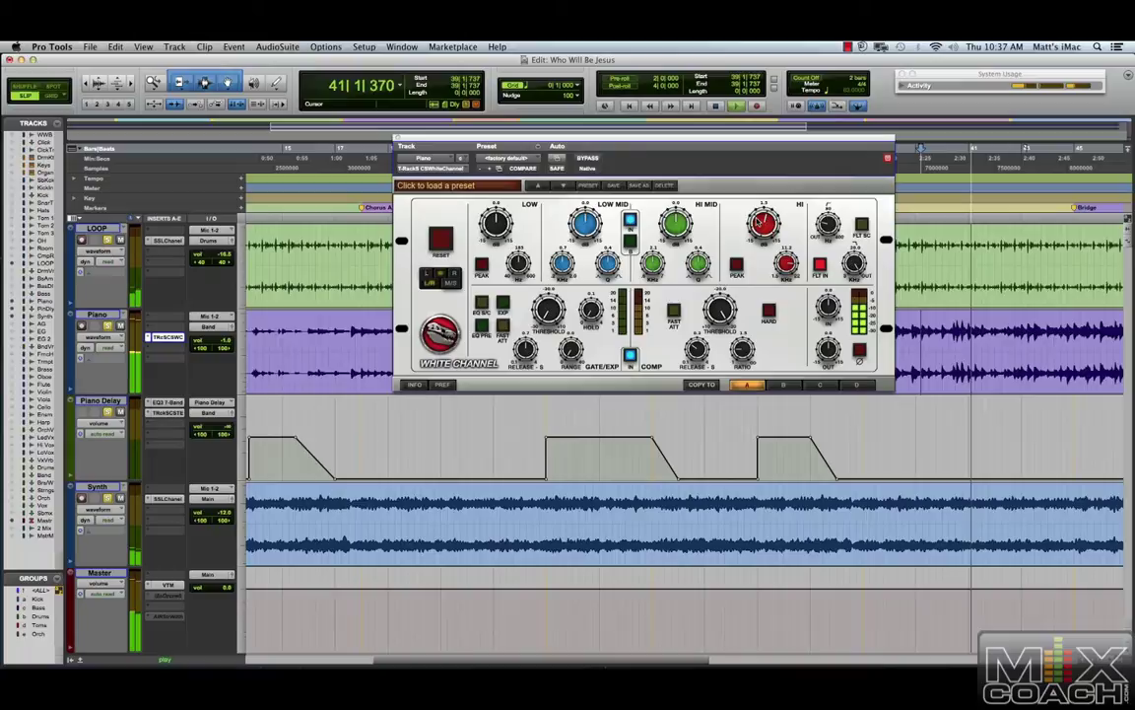
{"action": "left_click_drag", "start_coordinate": [761, 225], "coordinate": [748, 173]}
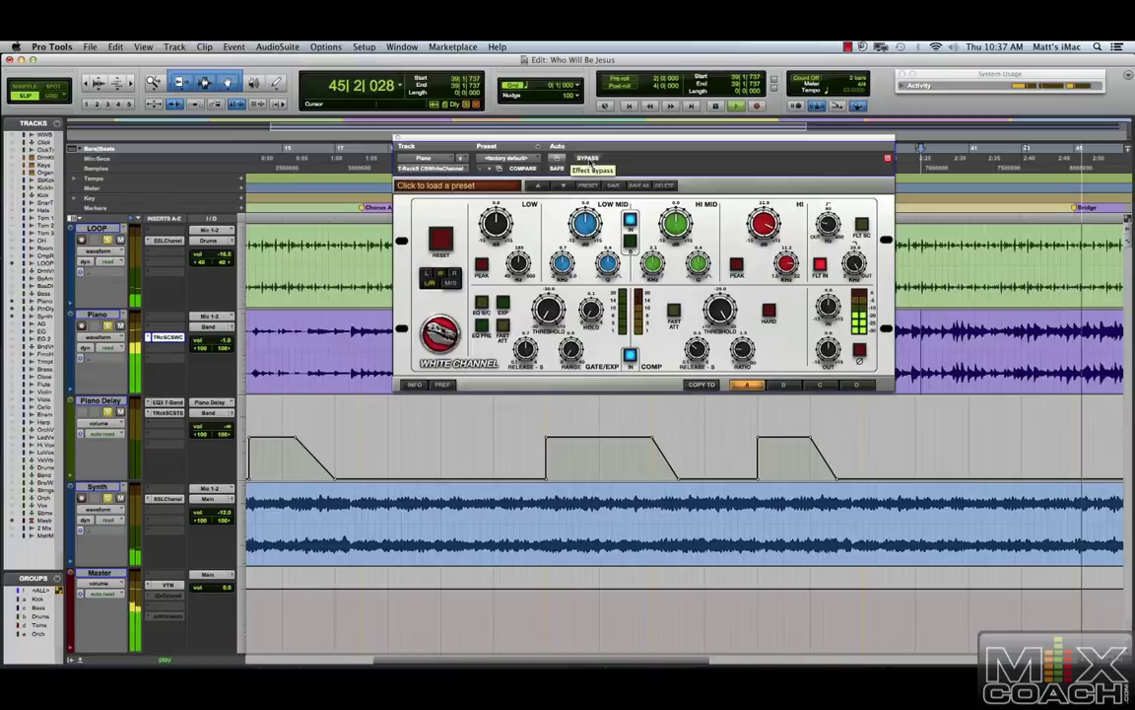
{"action": "key", "text": "space"}
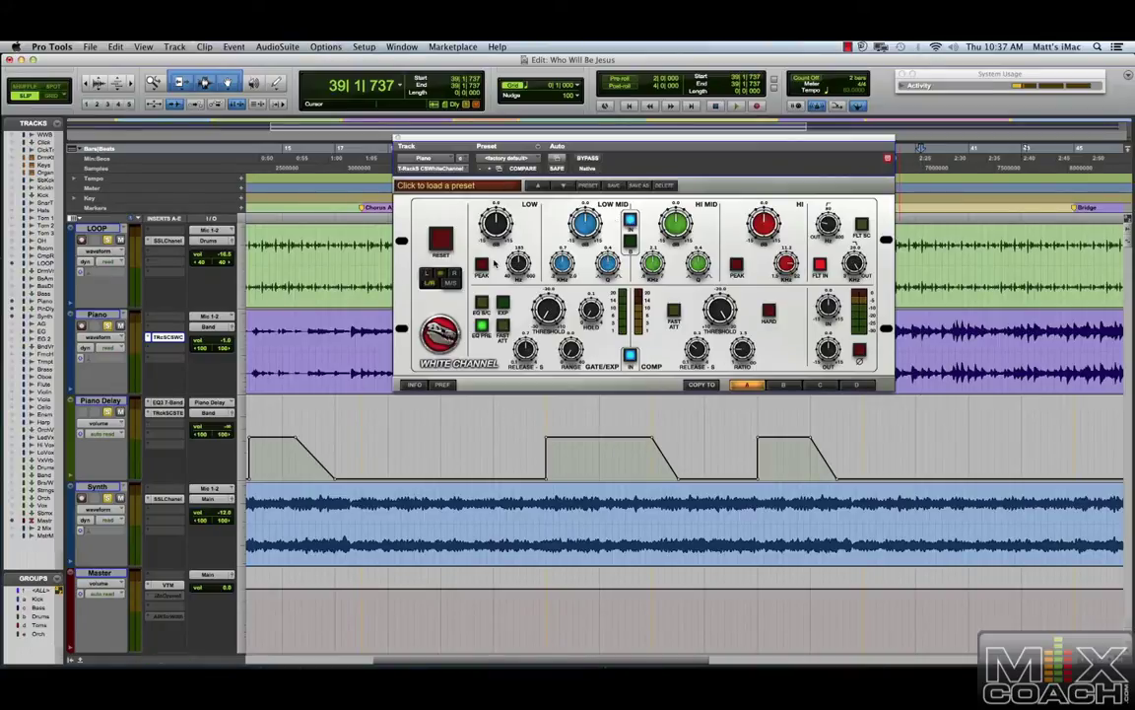
{"action": "key", "text": "space"}
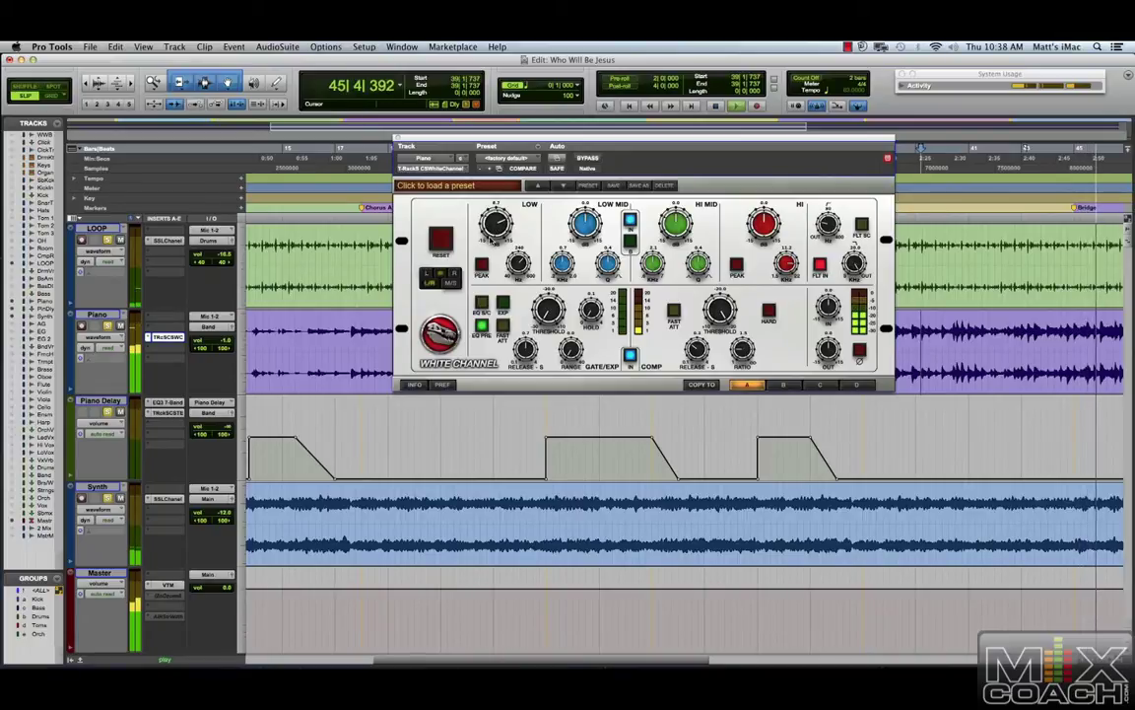
{"action": "key", "text": "space"}
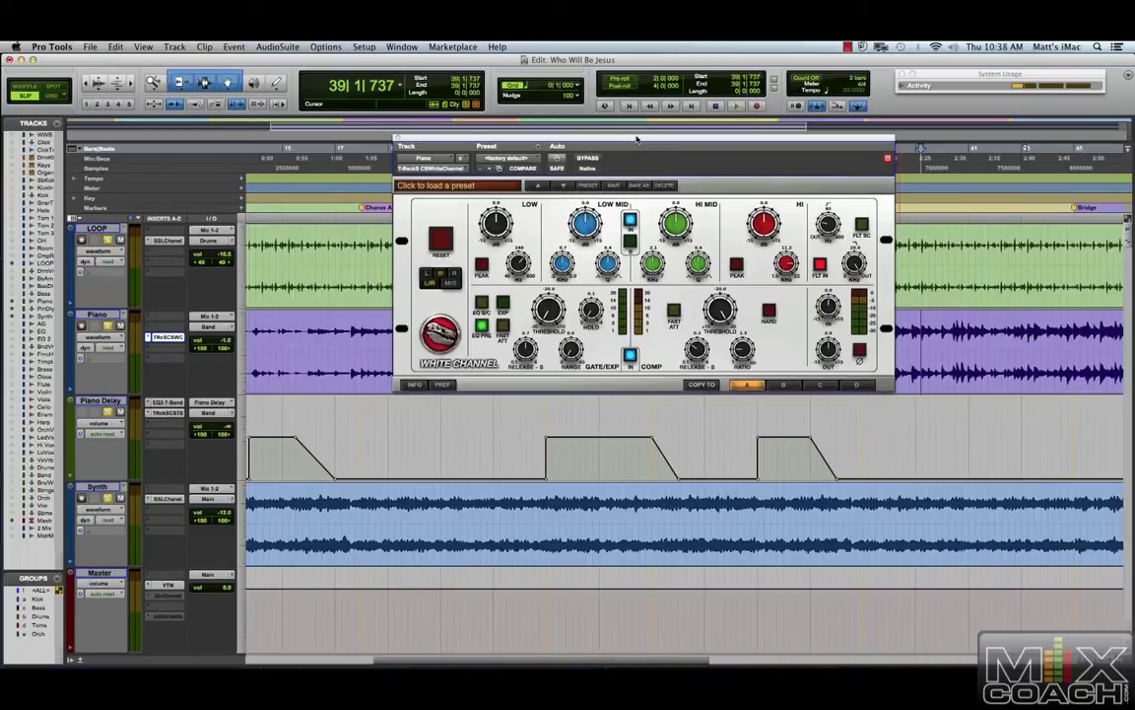
{"action": "left_click_drag", "start_coordinate": [637, 139], "coordinate": [657, 152]}
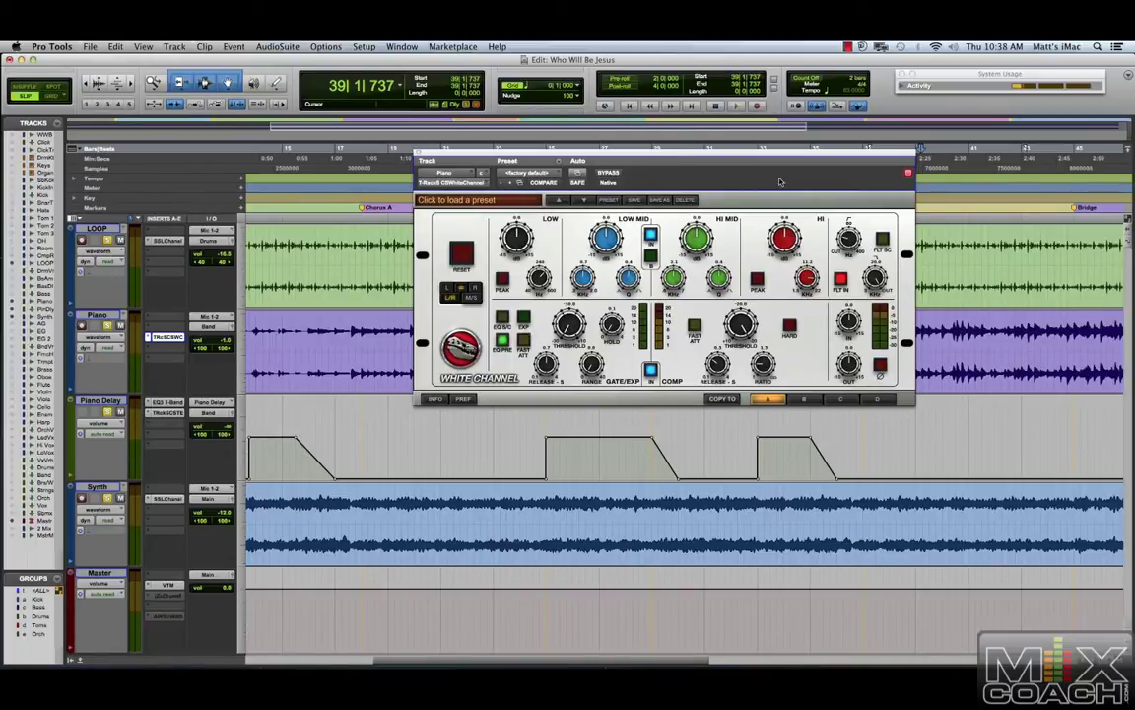
{"action": "left_click_drag", "start_coordinate": [771, 155], "coordinate": [751, 157]}
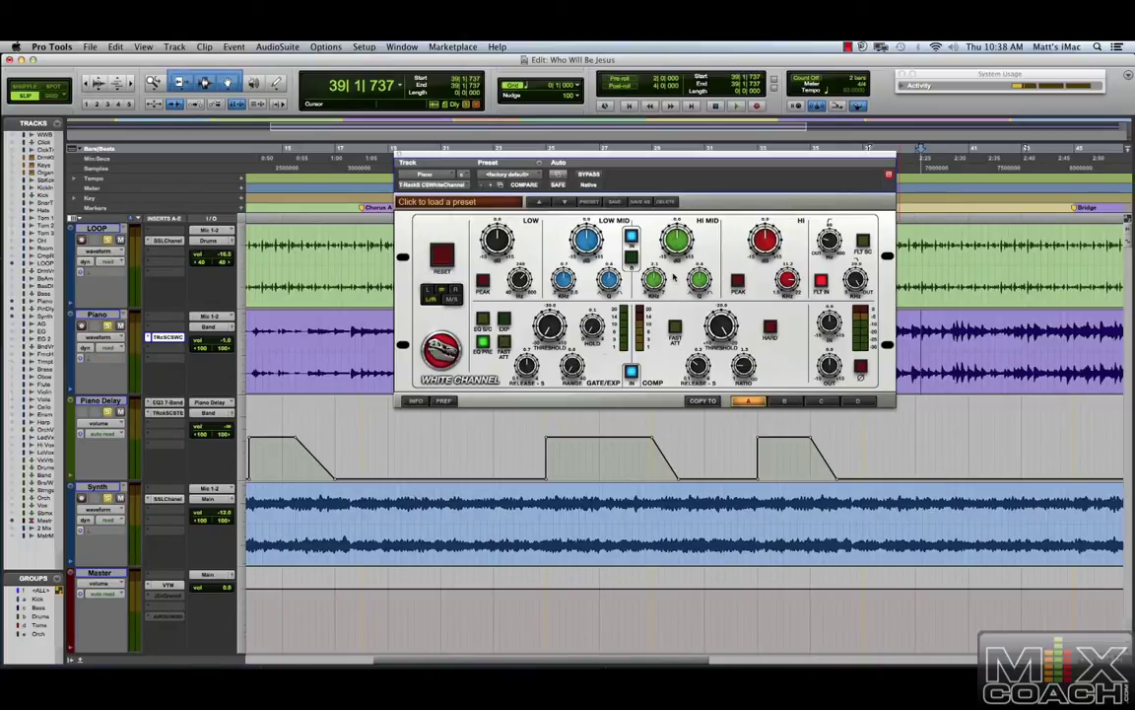
{"action": "left_click", "coordinate": [632, 258]}
{"action": "left_click", "coordinate": [632, 259]}
- Save the White Channel Oversampling preference in the PREF dialog and shift the EQ window left
{"action": "left_click", "coordinate": [443, 400]}
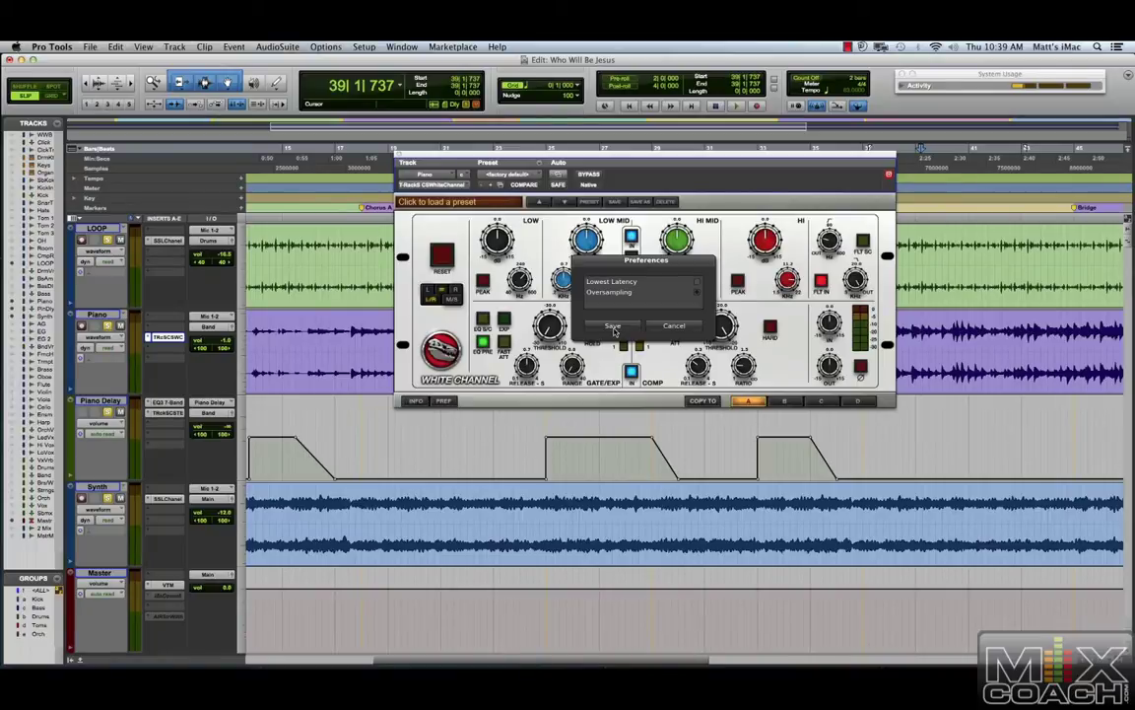
{"action": "left_click", "coordinate": [613, 328]}
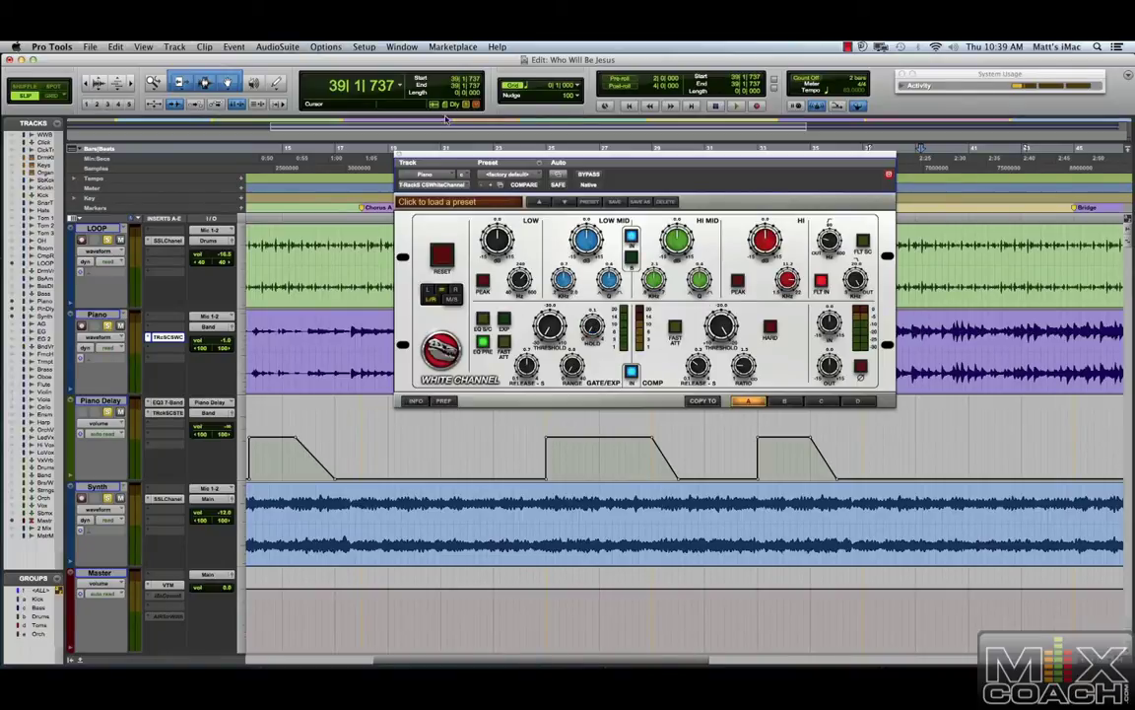
{"action": "left_click_drag", "start_coordinate": [452, 155], "coordinate": [335, 163]}
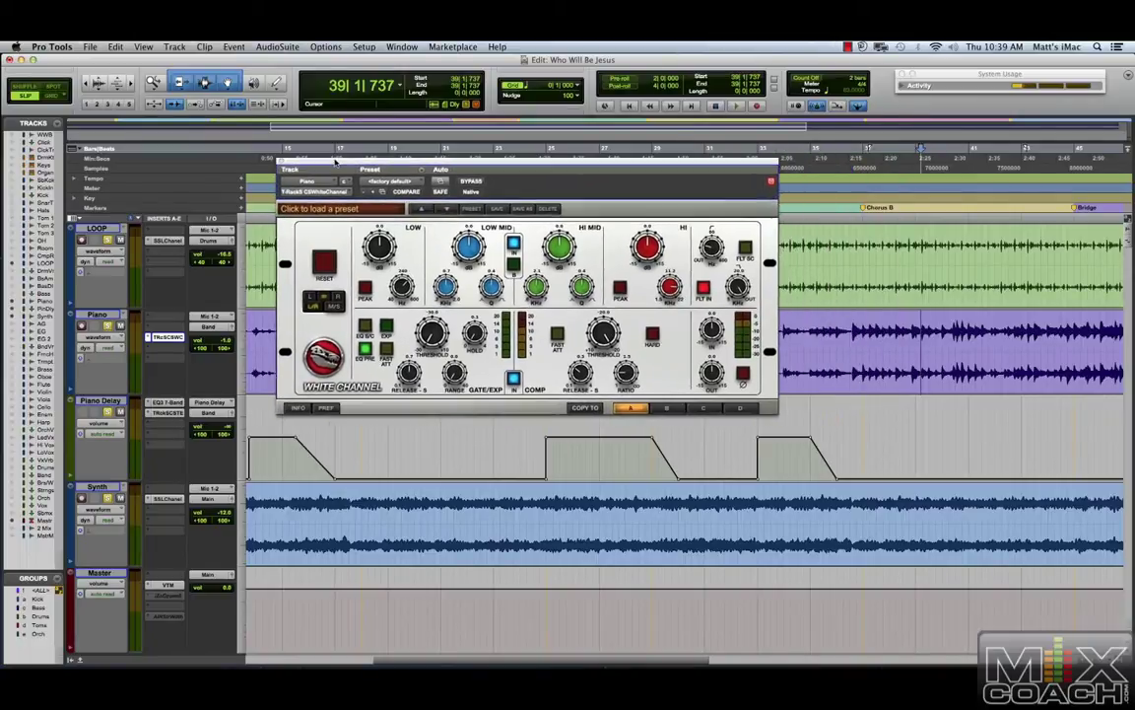
- Close the White Channel, open Piano Delay's Tape Echo, and set playback start at 3|4|278
{"action": "left_click", "coordinate": [168, 337]}
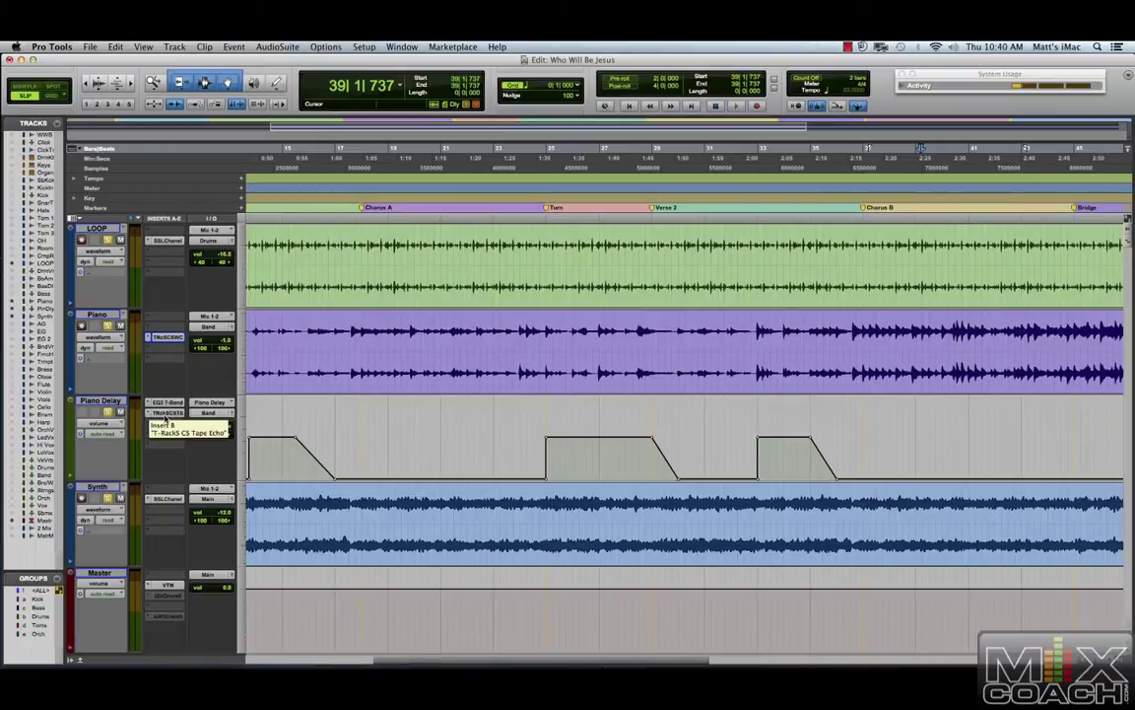
{"action": "left_click", "coordinate": [166, 413]}
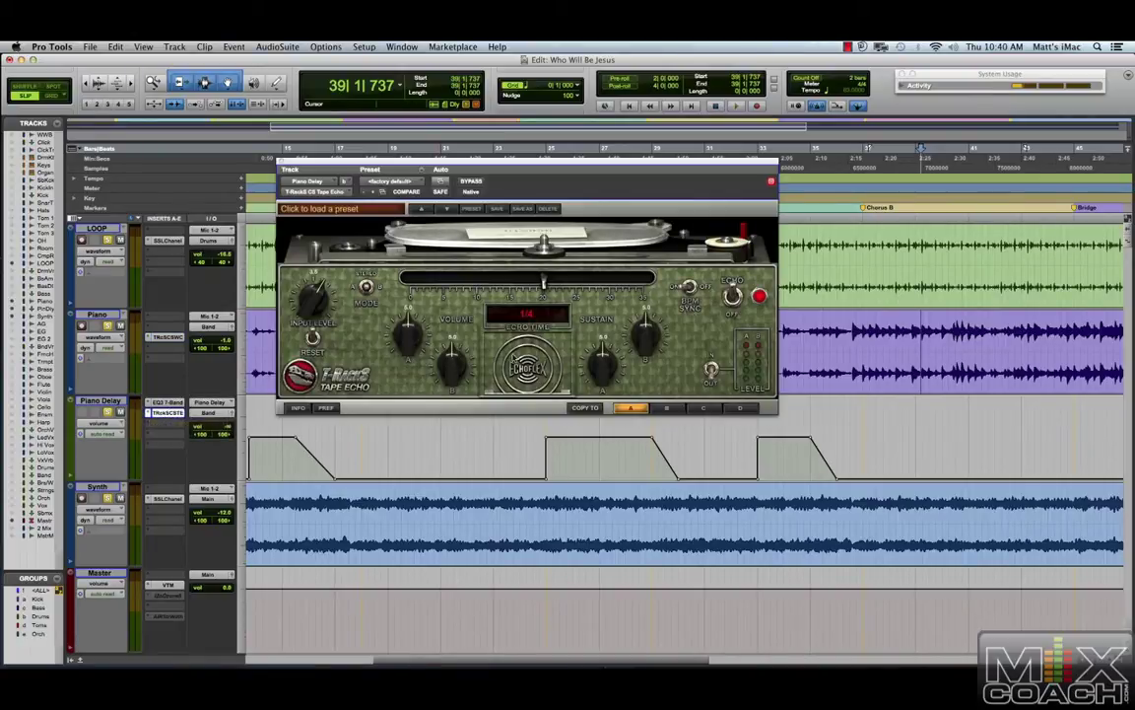
{"action": "left_click_drag", "start_coordinate": [414, 657], "coordinate": [304, 650]}
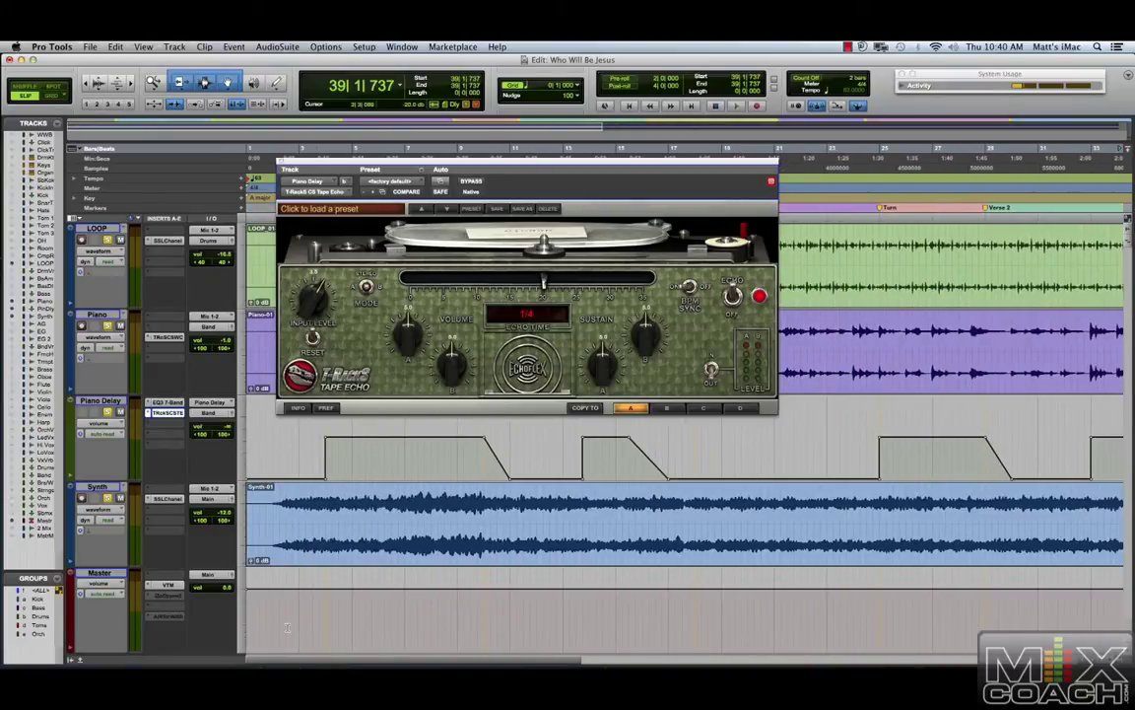
{"action": "left_click", "coordinate": [320, 444]}
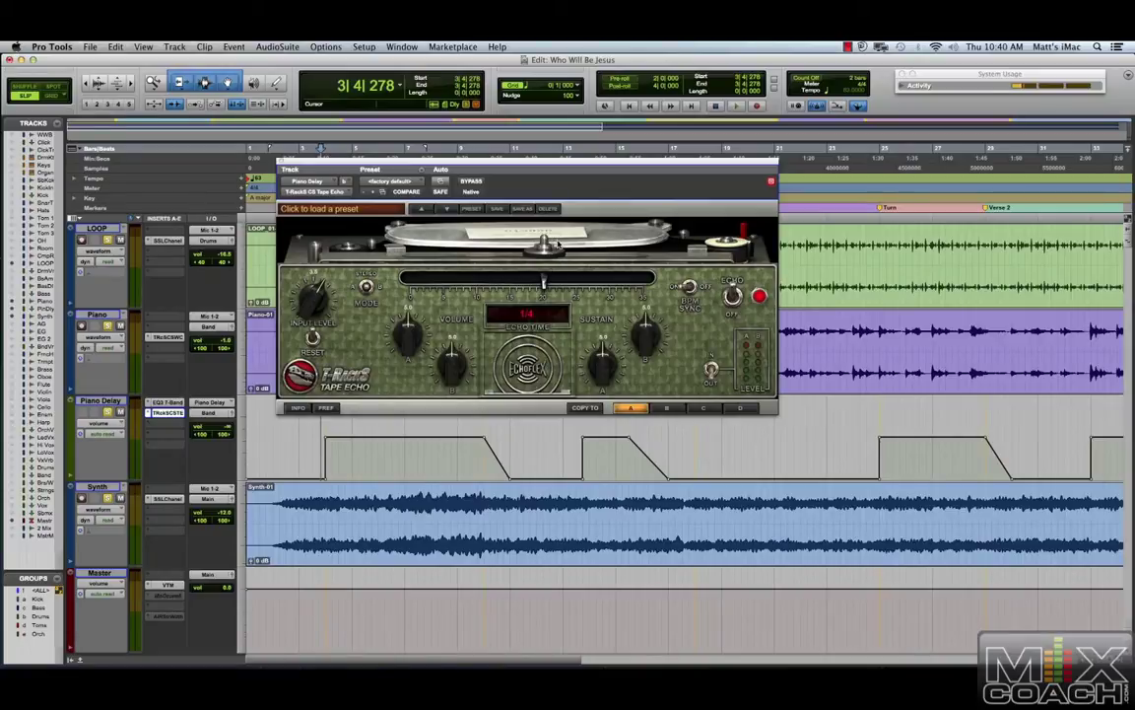
- Set the Tape Echo's echo time to a BPM-synced 1/8d and bring up its hum-frequency preferences
{"action": "left_click_drag", "start_coordinate": [558, 243], "coordinate": [542, 255]}
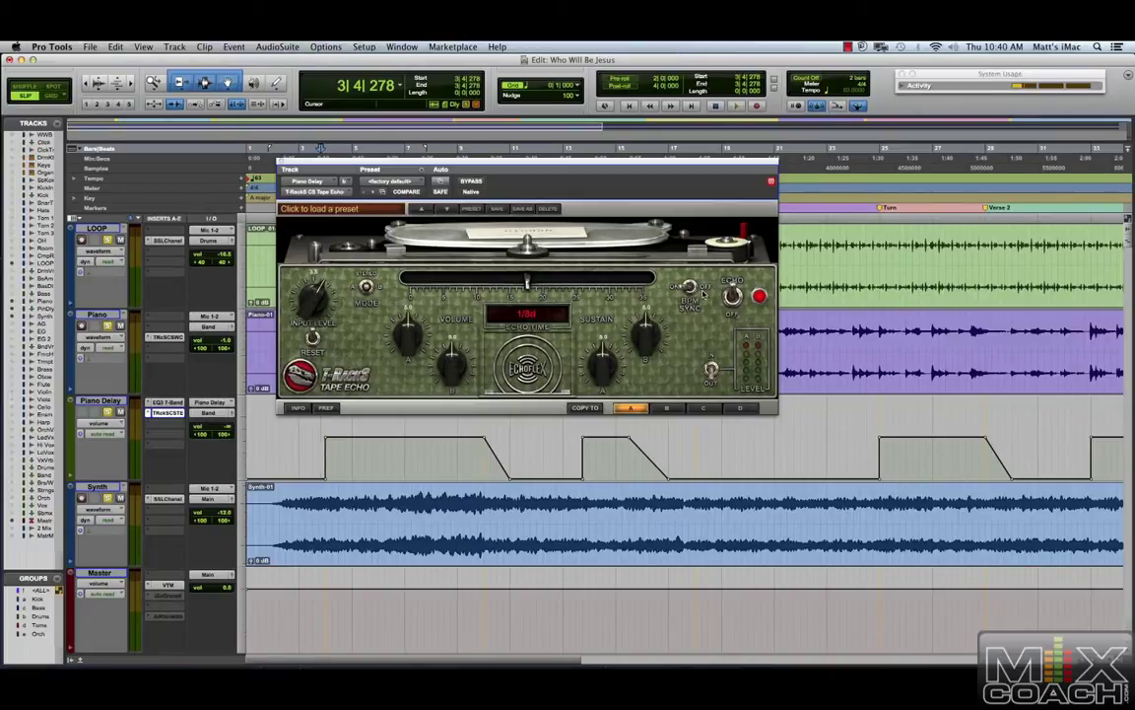
{"action": "left_click", "coordinate": [733, 297]}
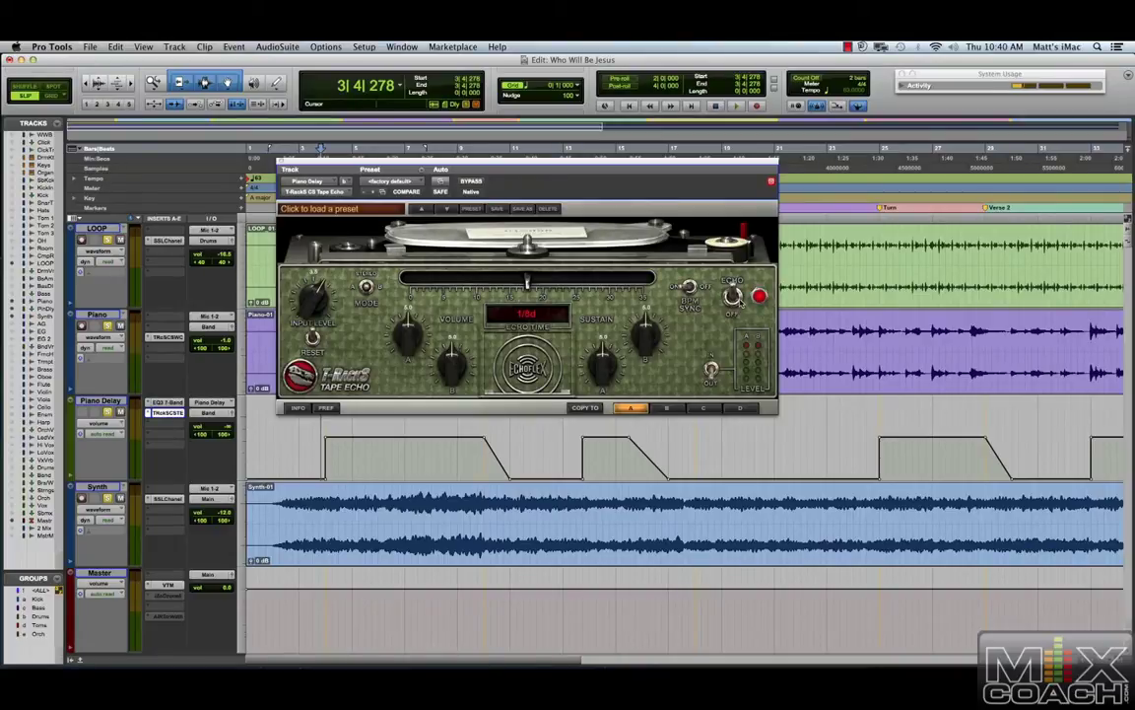
{"action": "left_click", "coordinate": [691, 286]}
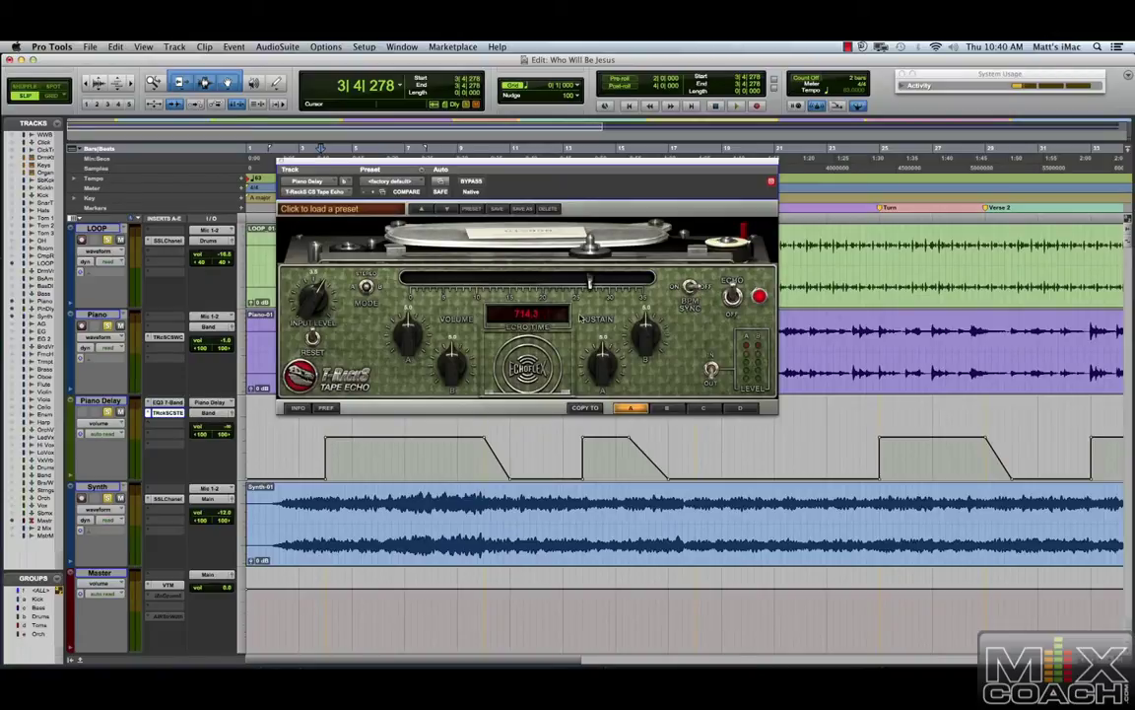
{"action": "left_click", "coordinate": [689, 286]}
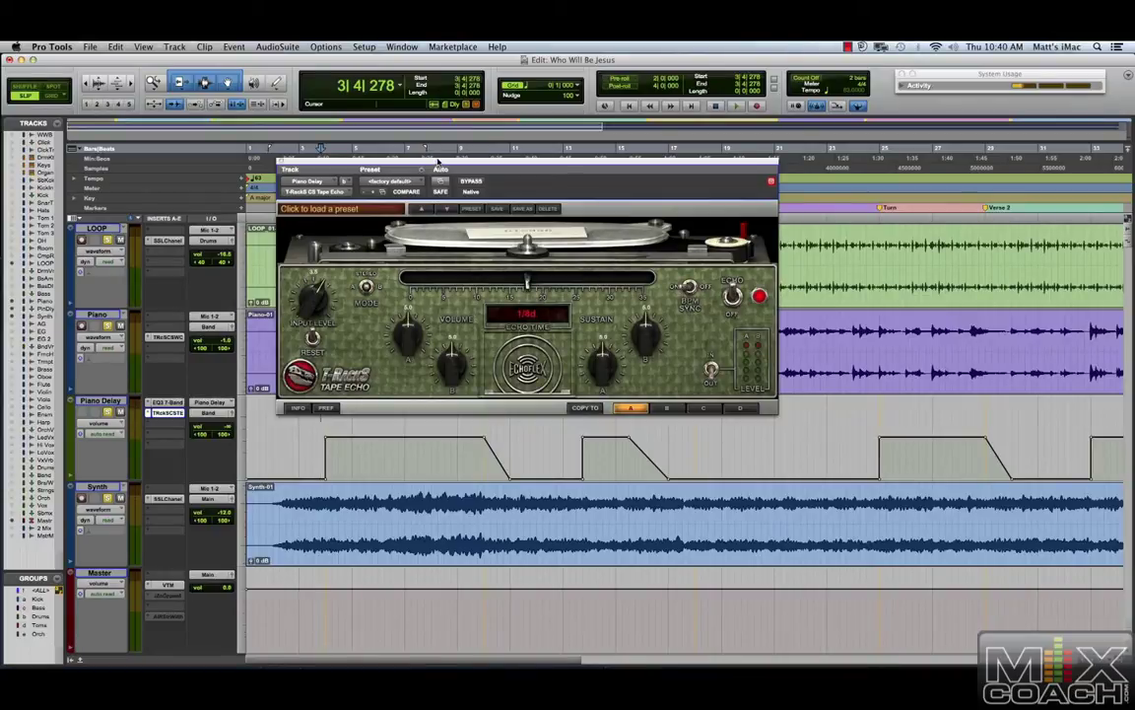
{"action": "left_click_drag", "start_coordinate": [439, 165], "coordinate": [535, 179]}
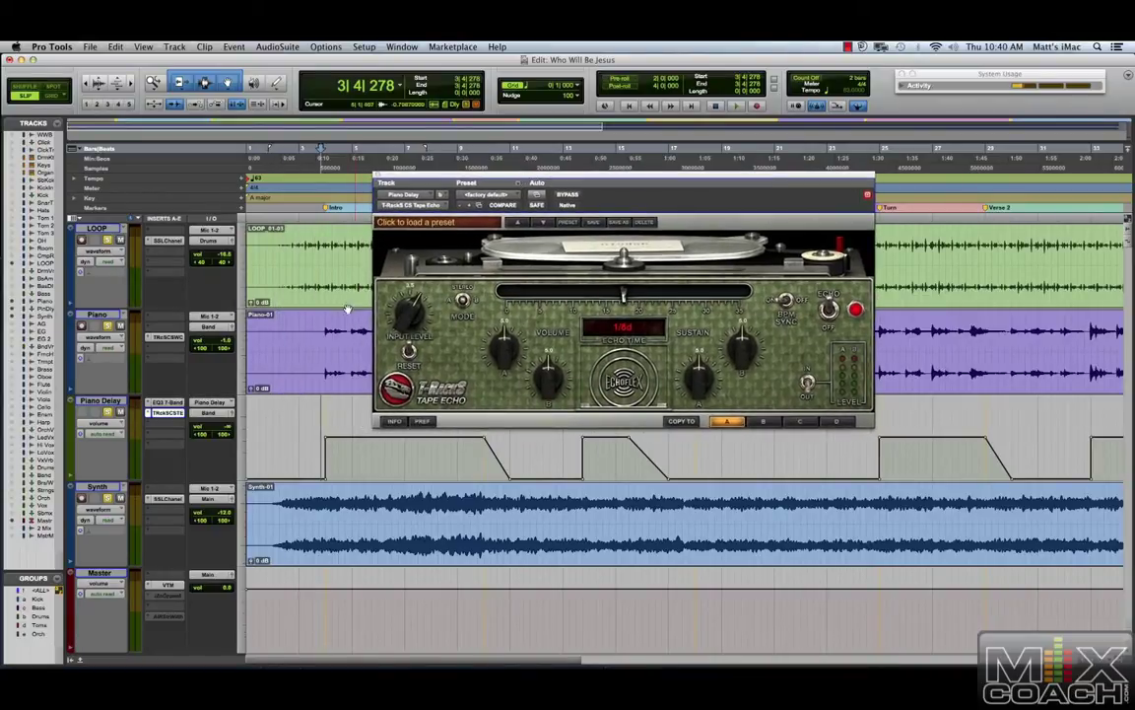
{"action": "left_click", "coordinate": [422, 421]}
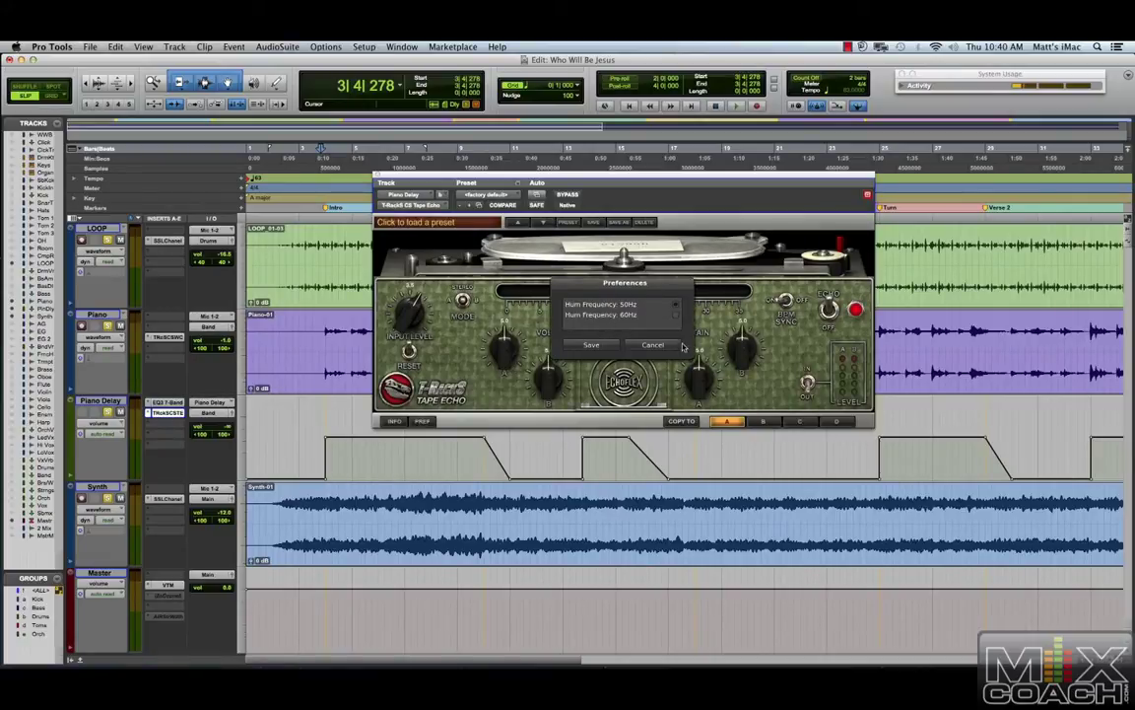
- Save the 50Hz hum preference and show the Echoflex panel of four mini echo-time knobs
{"action": "left_click", "coordinate": [579, 345]}
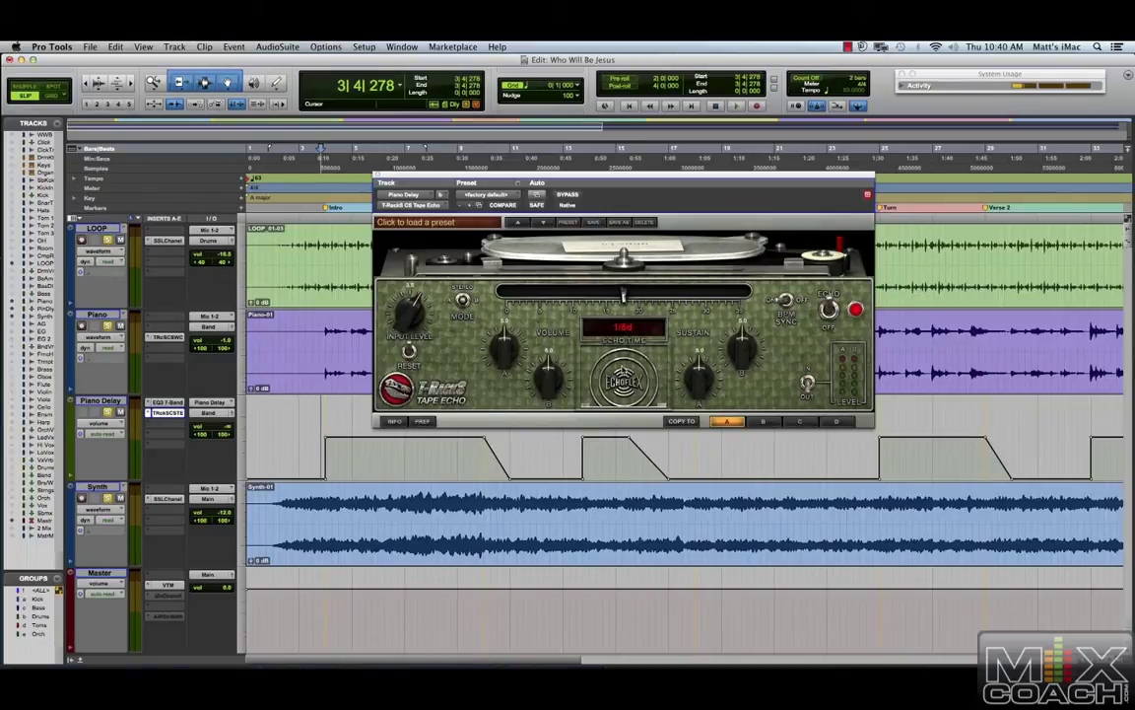
{"action": "left_click", "coordinate": [642, 388]}
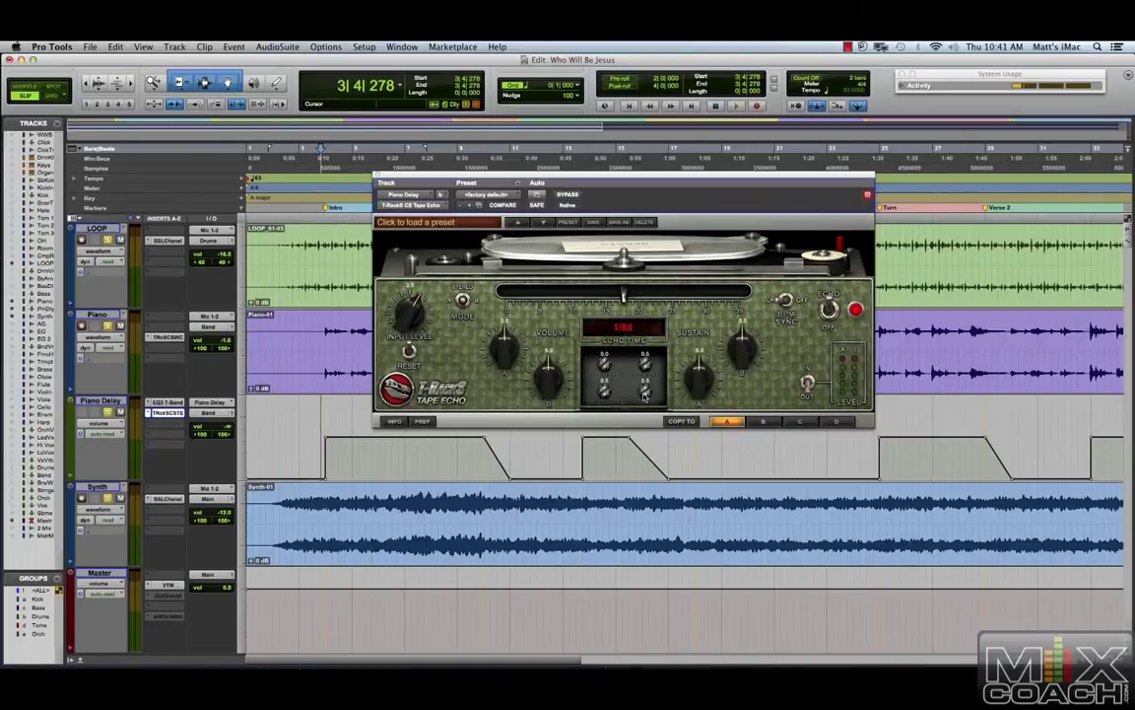
- On Piano Delay, trim the lower-right mini echo-time knob to 1.1 and set echo time to 1/4
{"action": "left_click", "coordinate": [357, 438]}
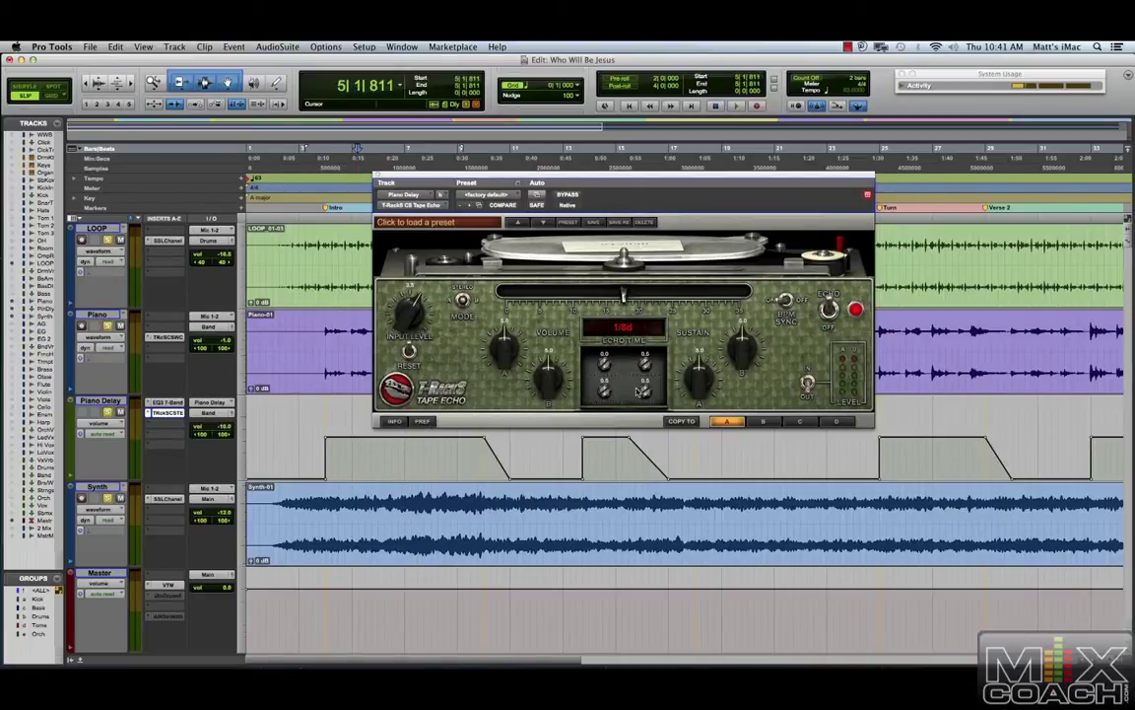
{"action": "left_click_drag", "start_coordinate": [642, 395], "coordinate": [642, 353]}
{"action": "left_click_drag", "start_coordinate": [653, 340], "coordinate": [653, 330]}
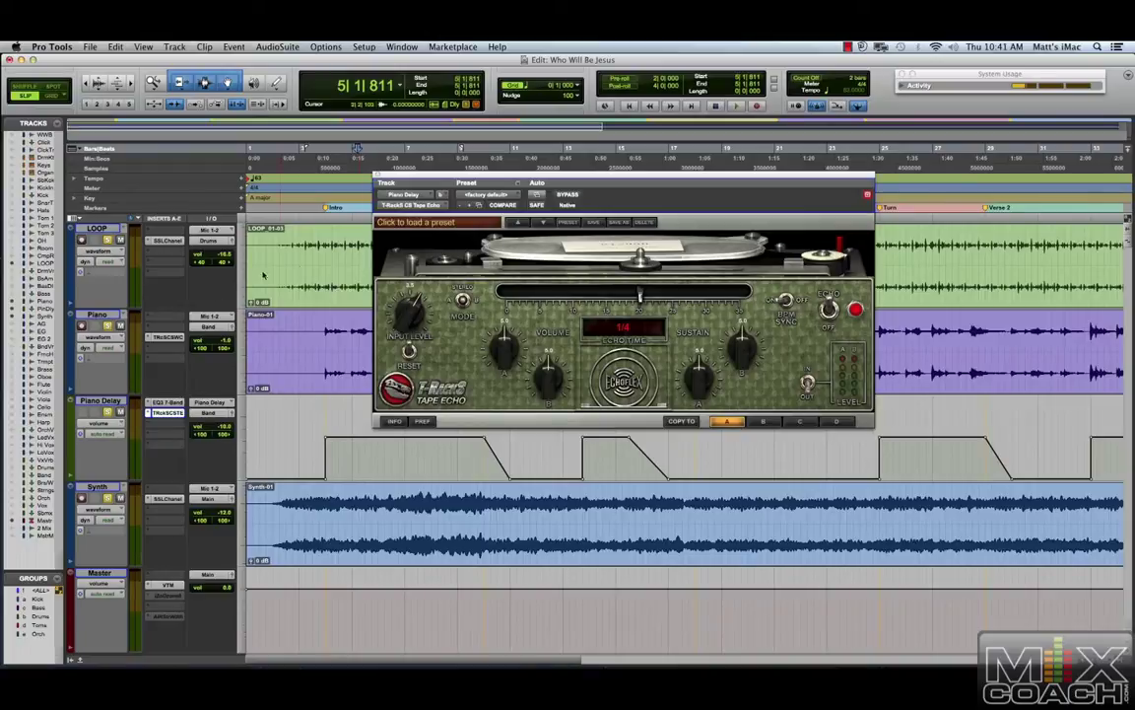
- Play Piano Delay from 3|4|020 to hear the 1/4 tape echo, then reposition the Tape Echo window
{"action": "left_click", "coordinate": [321, 433]}
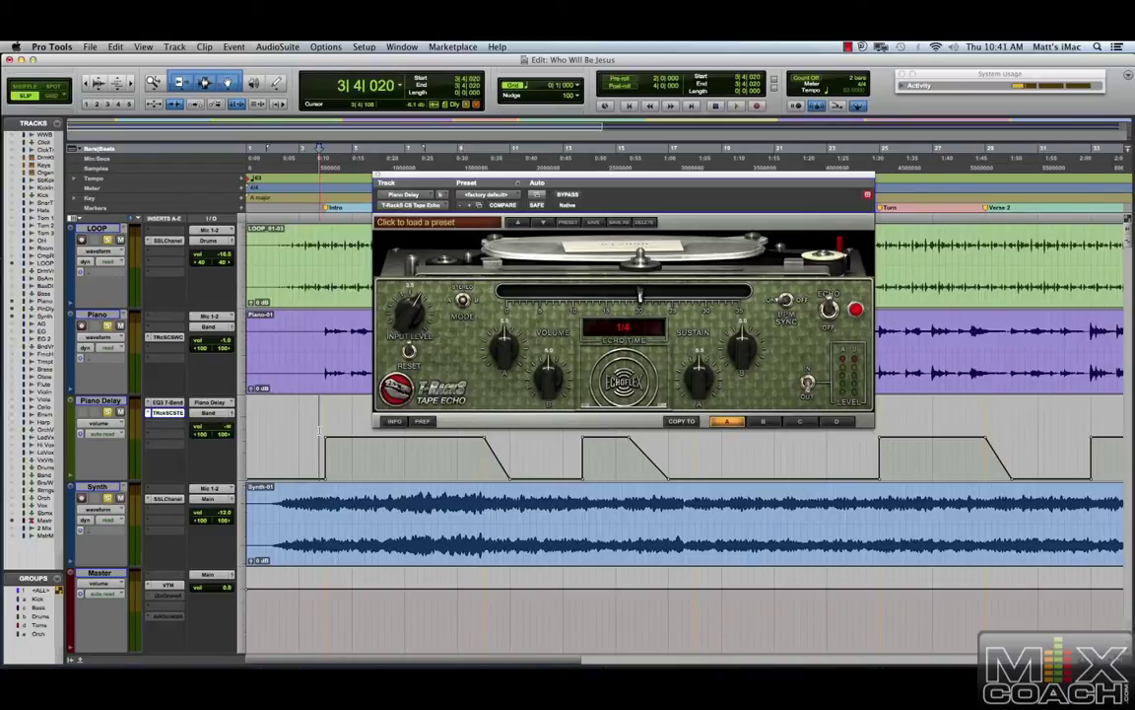
{"action": "key", "text": "space"}
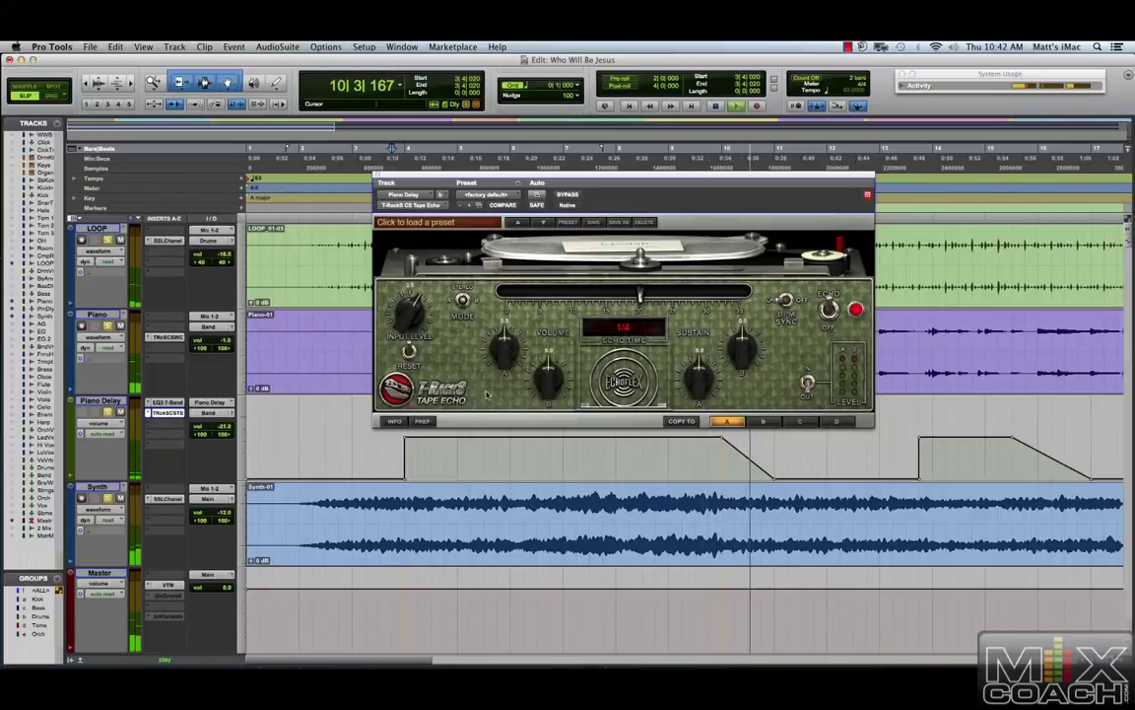
{"action": "key", "text": "space"}
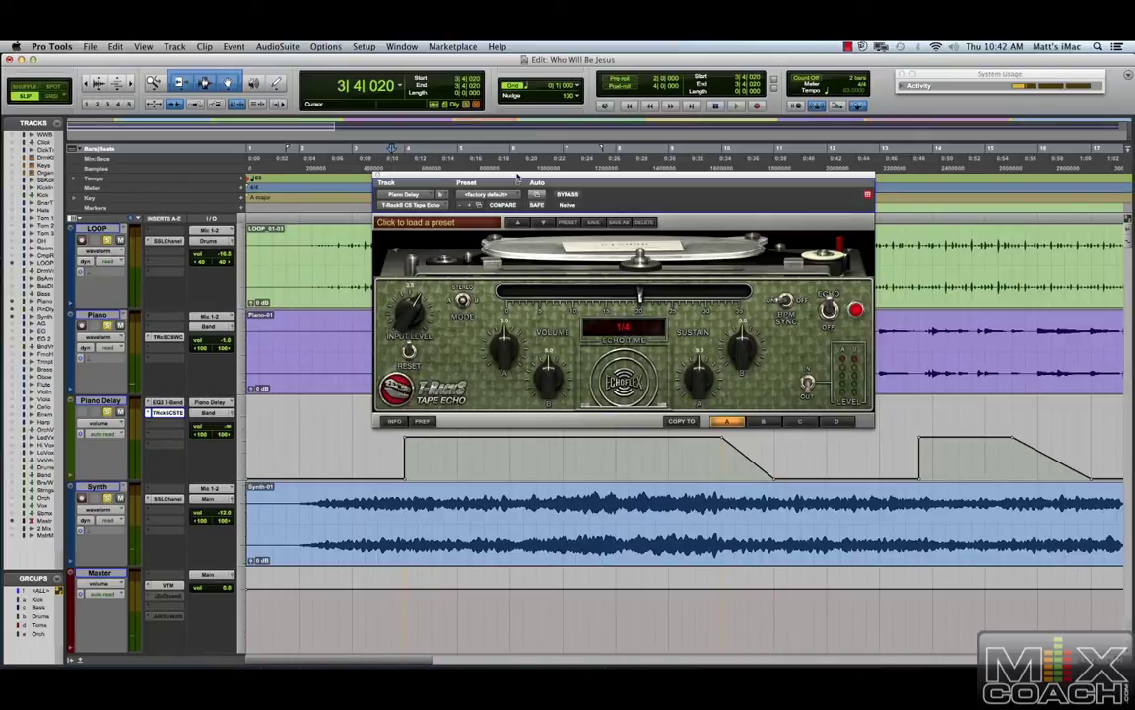
{"action": "left_click_drag", "start_coordinate": [525, 177], "coordinate": [477, 156]}
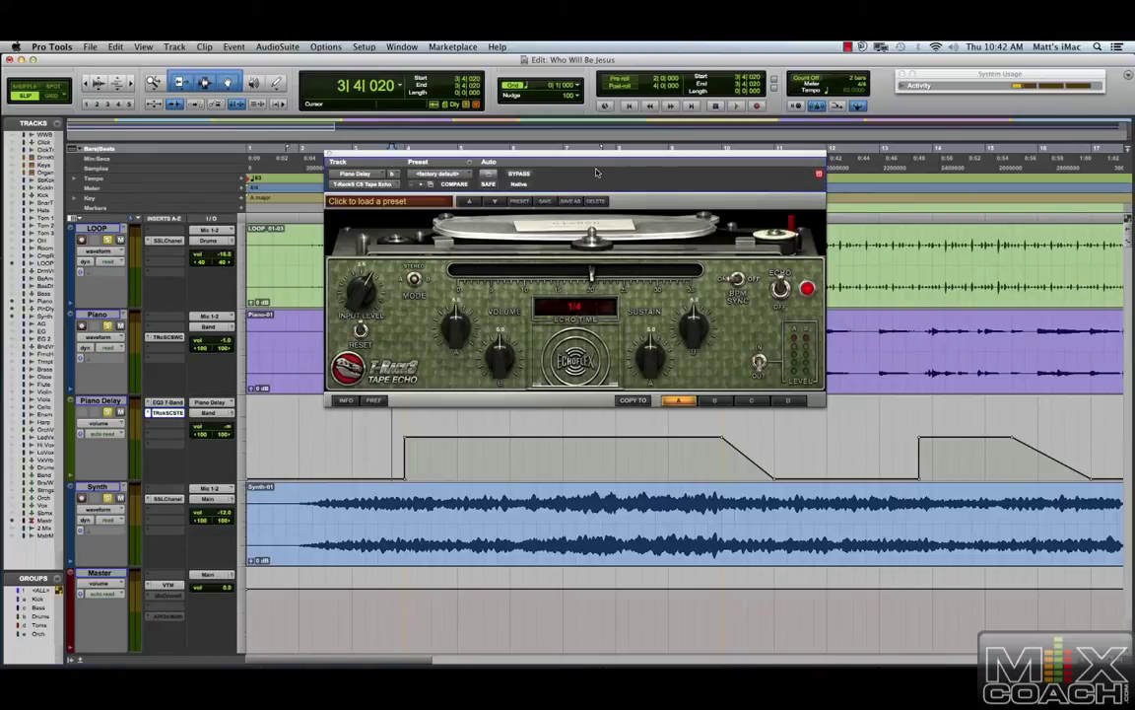
{"action": "mouse_move", "coordinate": [592, 154]}
{"action": "left_mouse_down"}
{"action": "mouse_move", "coordinate": [613, 163]}
{"action": "mouse_move", "coordinate": [583, 149]}
{"action": "left_mouse_up"}
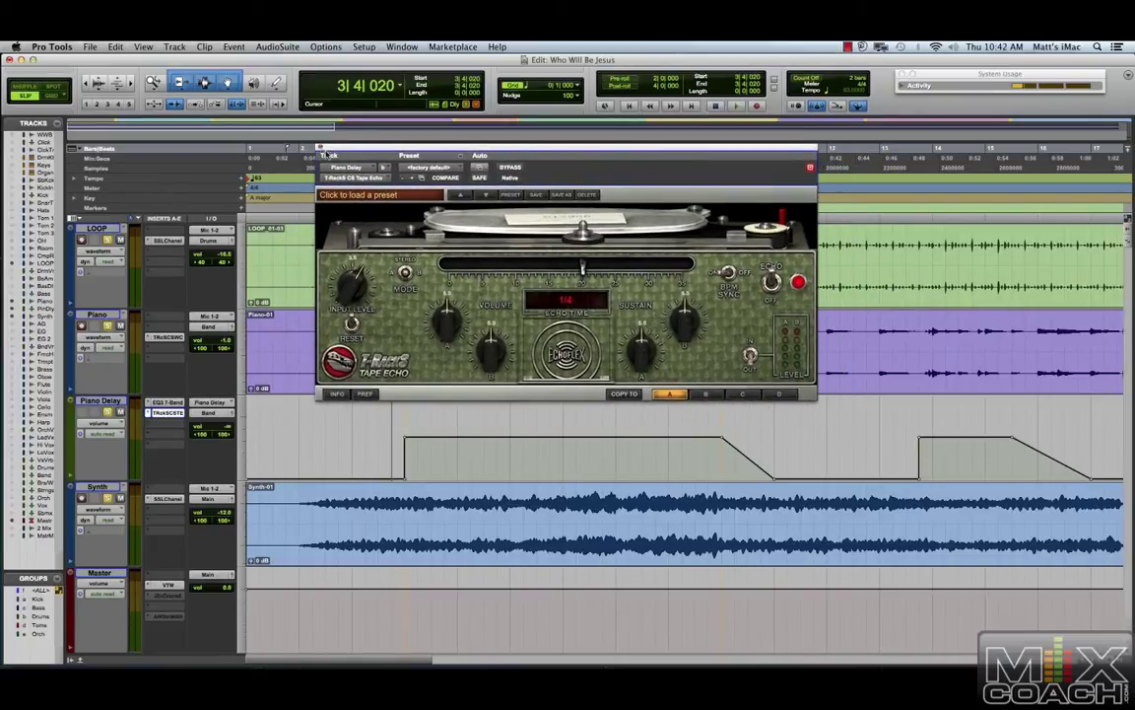
- Close the Tape Echo and set the playback start at 24|4|149, just before the Turn marker
{"action": "left_click", "coordinate": [324, 149]}
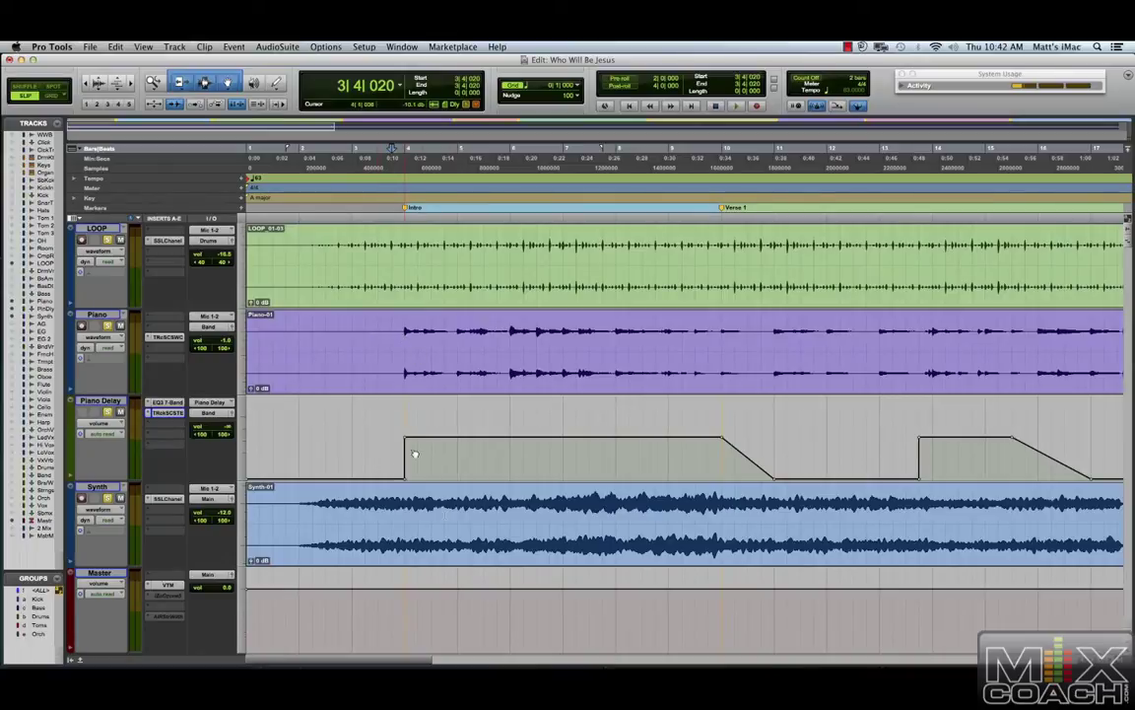
{"action": "left_click_drag", "start_coordinate": [375, 652], "coordinate": [417, 666]}
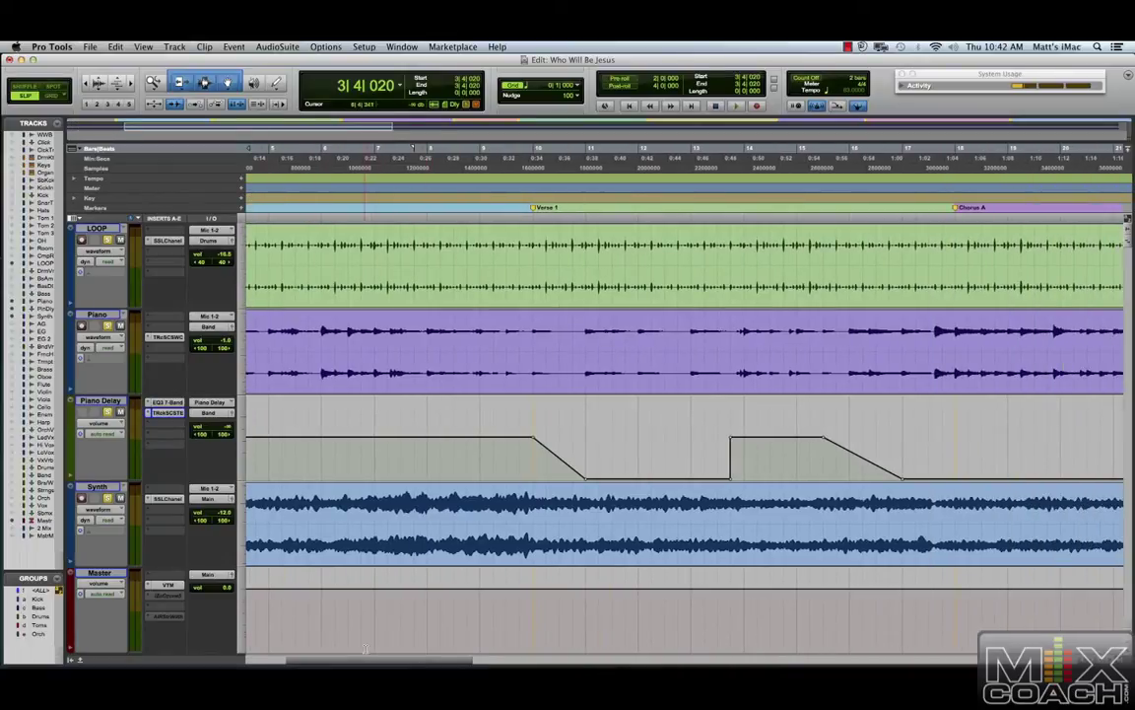
{"action": "left_click_drag", "start_coordinate": [364, 658], "coordinate": [563, 667]}
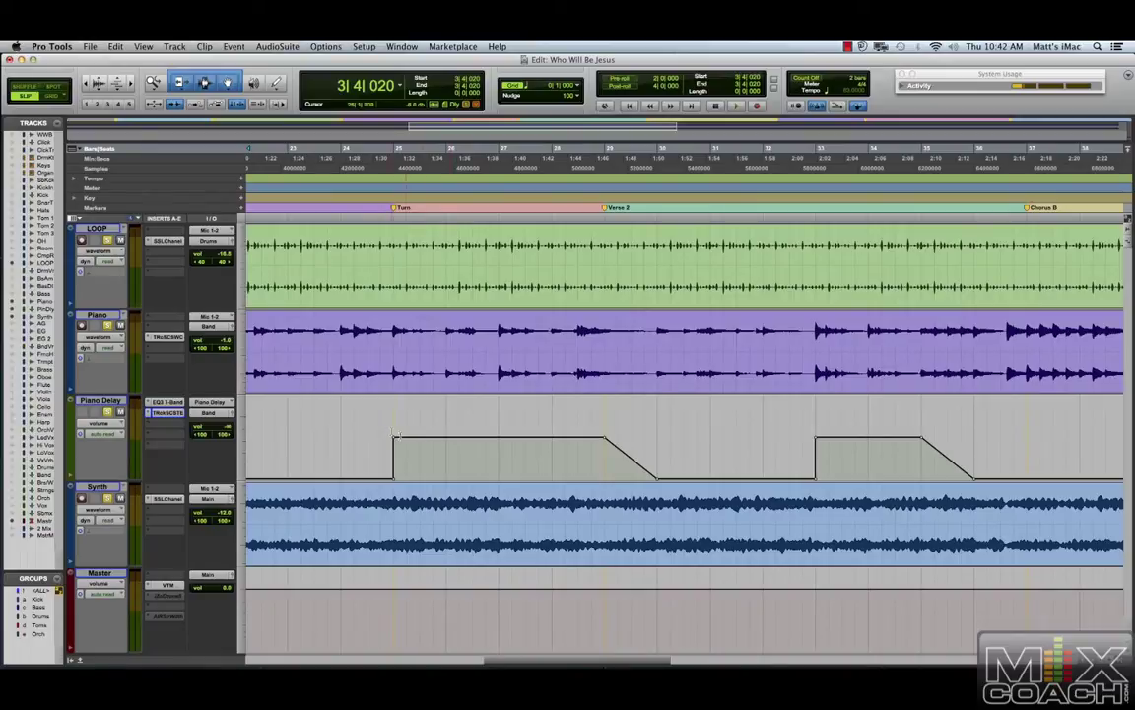
{"action": "left_click", "coordinate": [382, 428]}
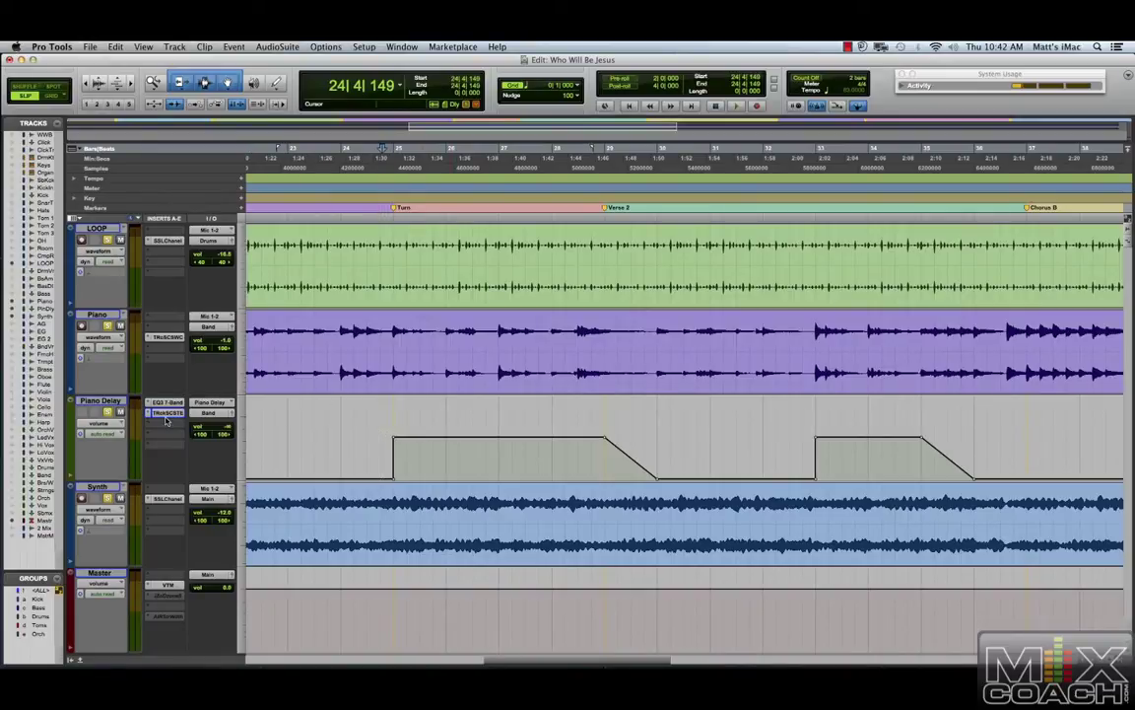
- Raise the Input Level of Piano Delay's insert B Tape Echo and start playback
{"action": "left_click", "coordinate": [166, 414]}
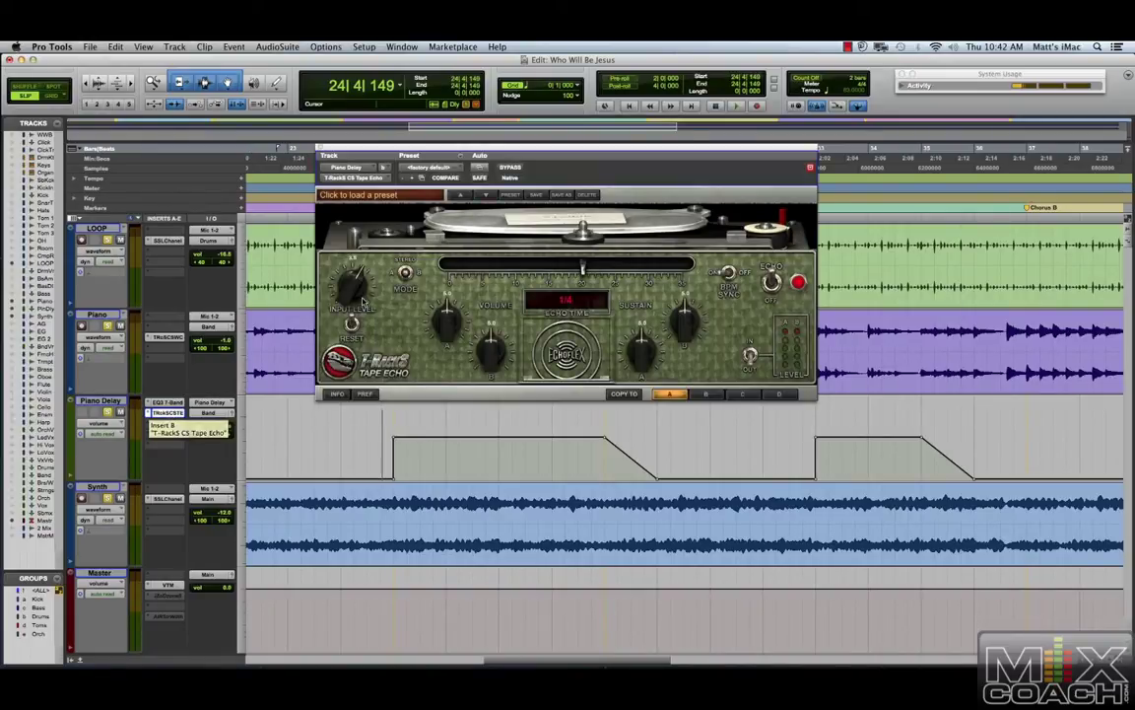
{"action": "left_click_drag", "start_coordinate": [347, 299], "coordinate": [343, 290]}
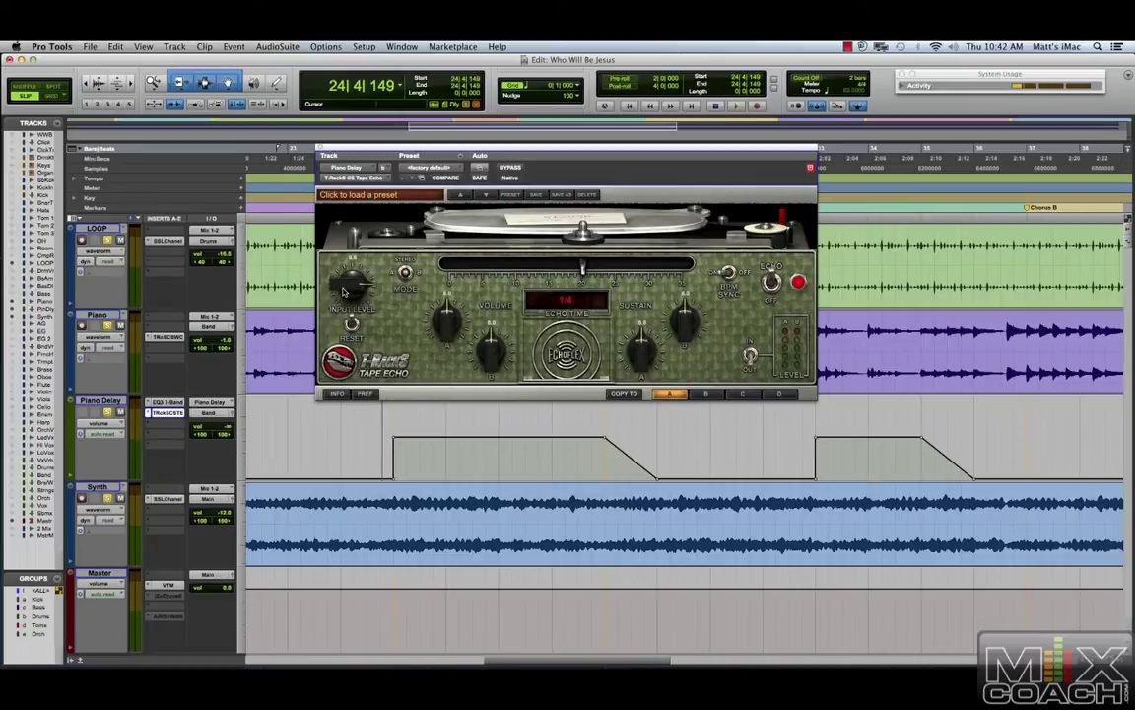
{"action": "key", "text": "space"}
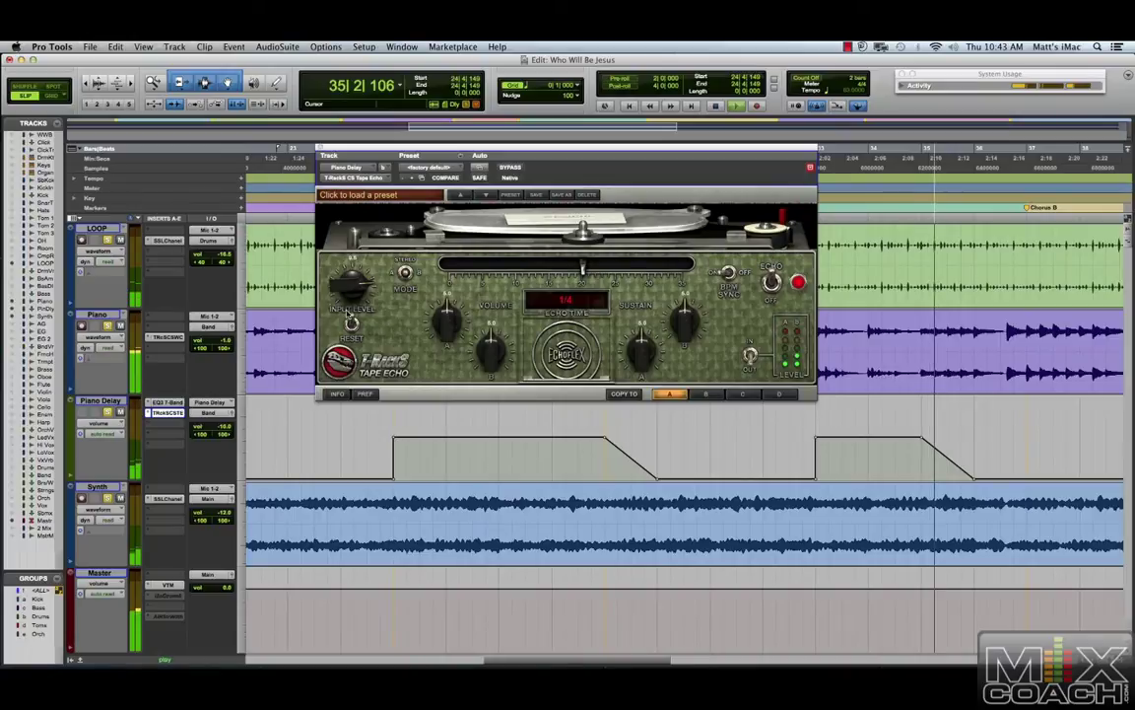
- Stop playback, readjust the Tape Echo's Input Level, and shift its window right and down
{"action": "key", "text": "space"}
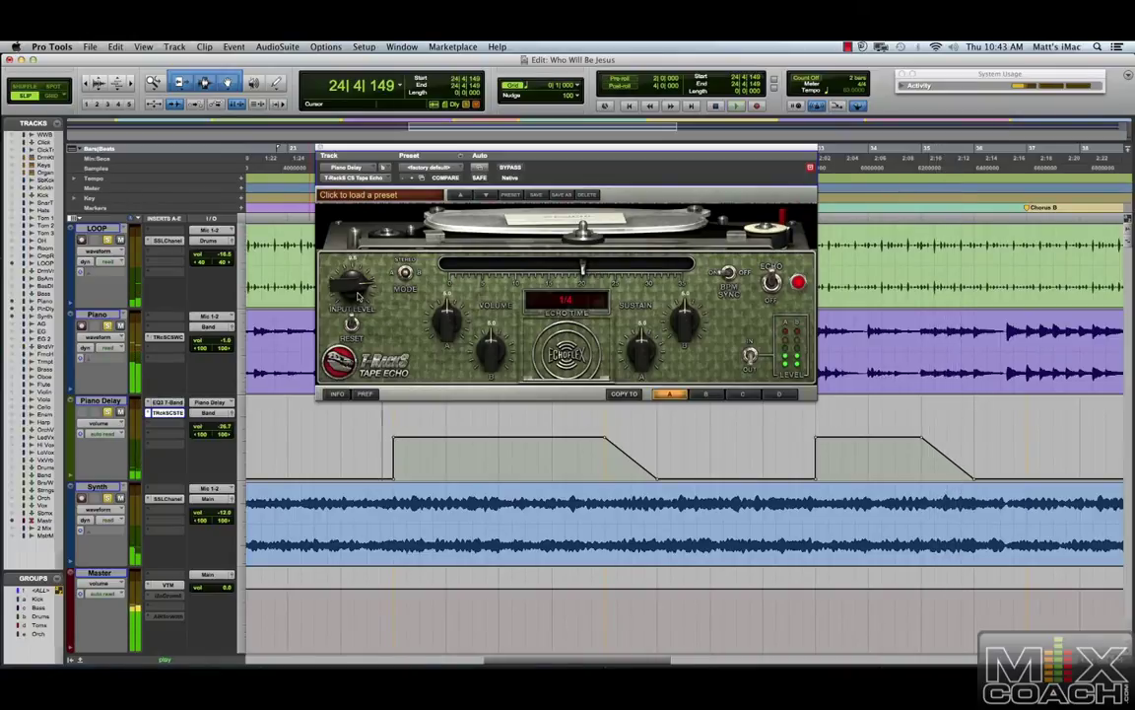
{"action": "left_click_drag", "start_coordinate": [350, 288], "coordinate": [348, 294]}
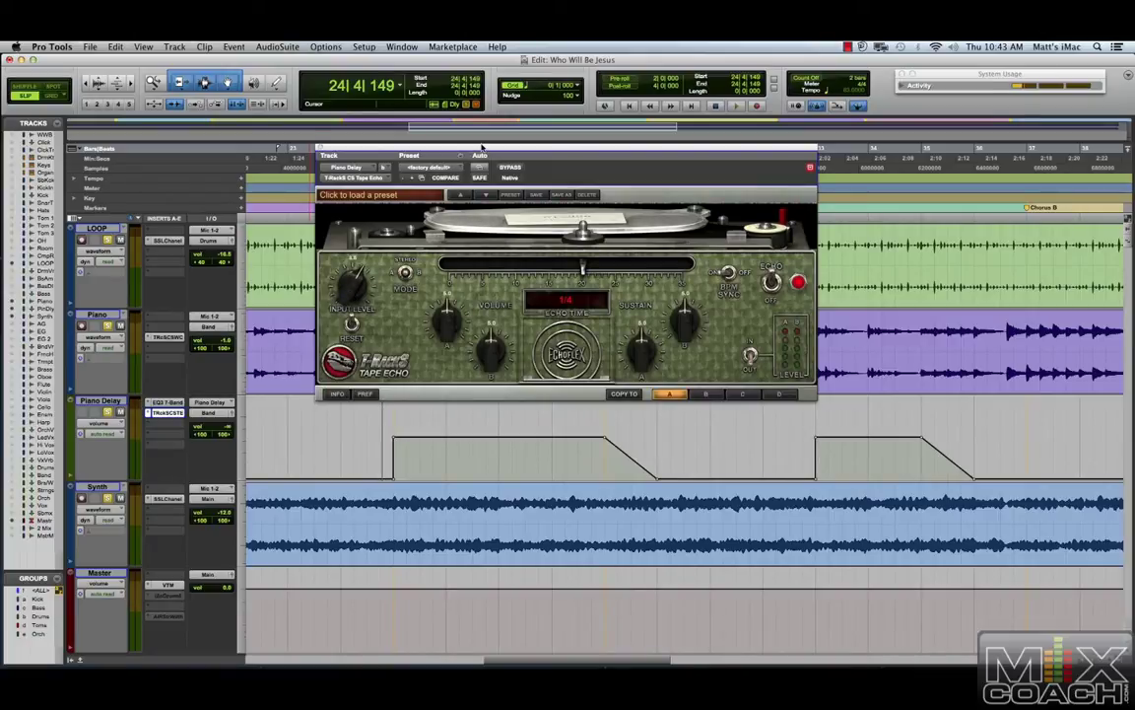
{"action": "left_click_drag", "start_coordinate": [482, 145], "coordinate": [549, 185]}
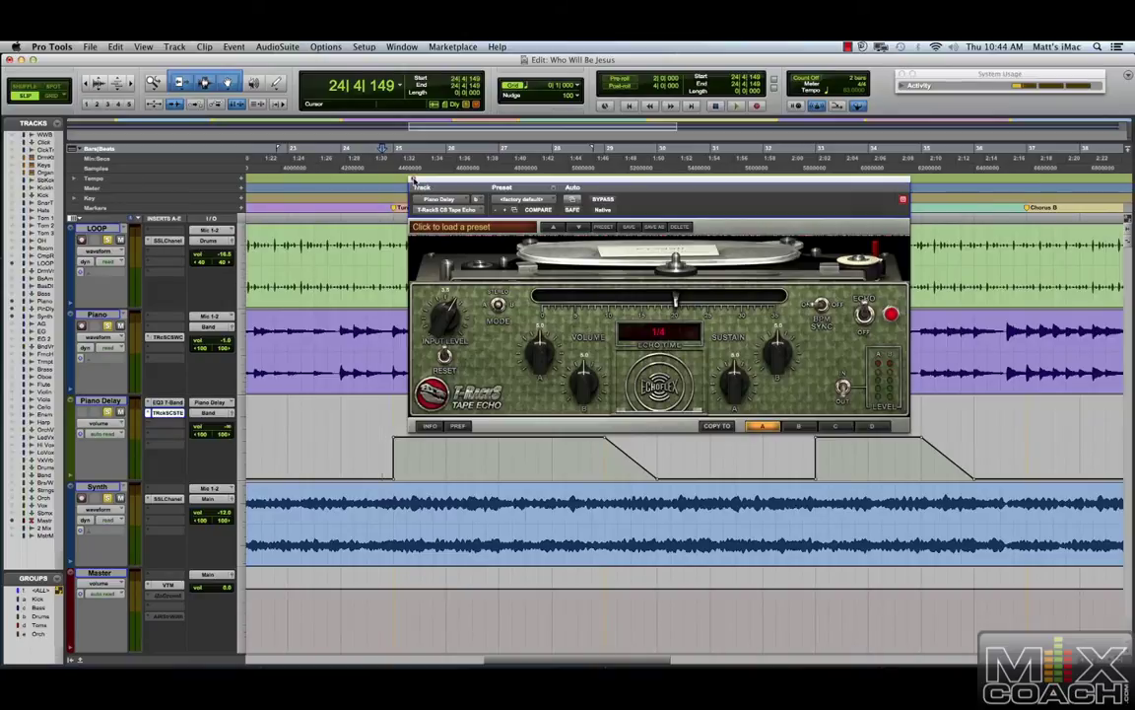
- Close the Tape Echo, set the playback start to 3|2|306, and briefly check the piano's White Channel EQ
{"action": "left_click", "coordinate": [413, 181]}
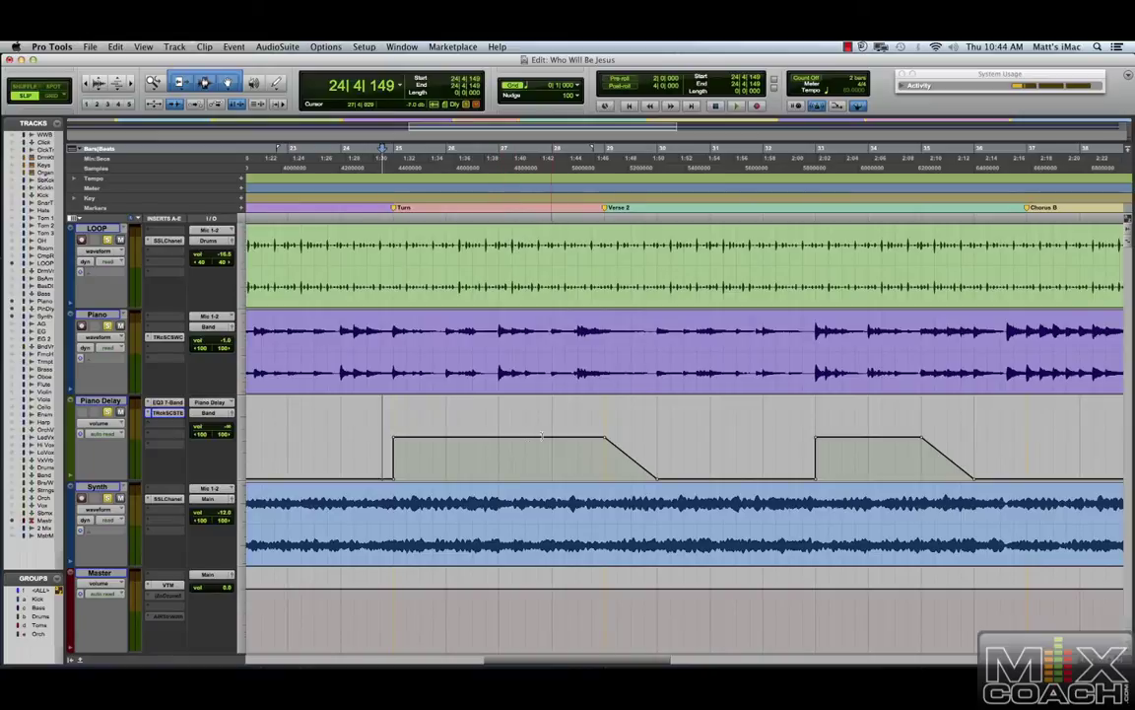
{"action": "left_click_drag", "start_coordinate": [538, 660], "coordinate": [246, 661]}
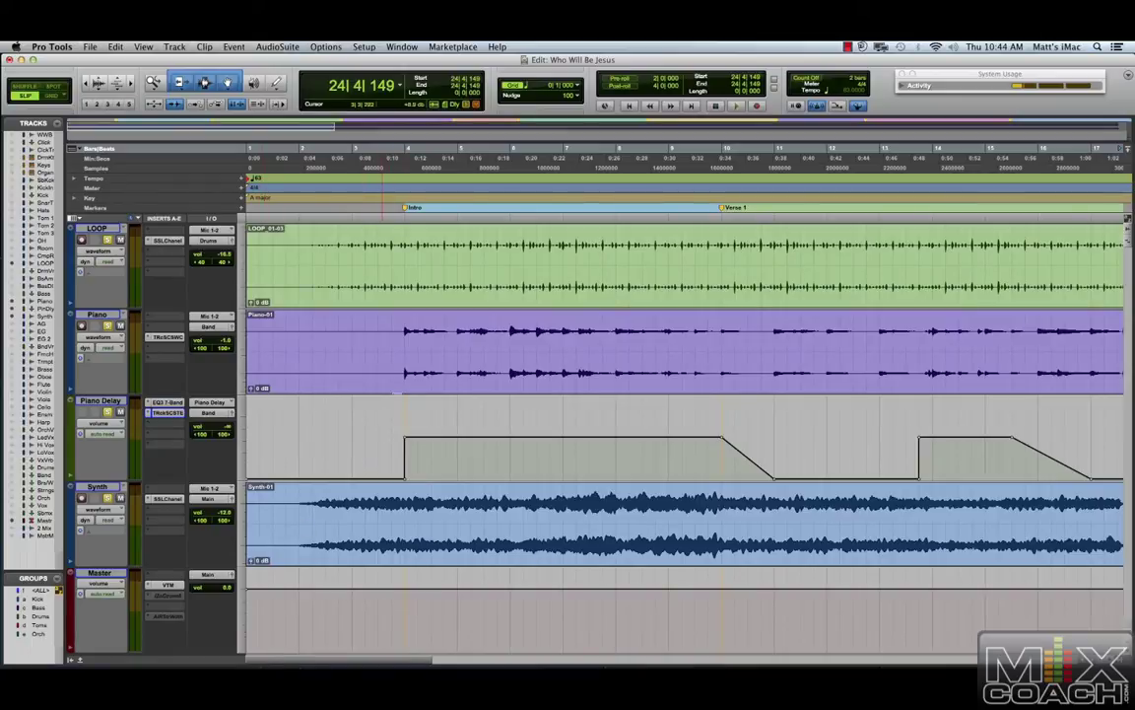
{"action": "left_click", "coordinate": [368, 424]}
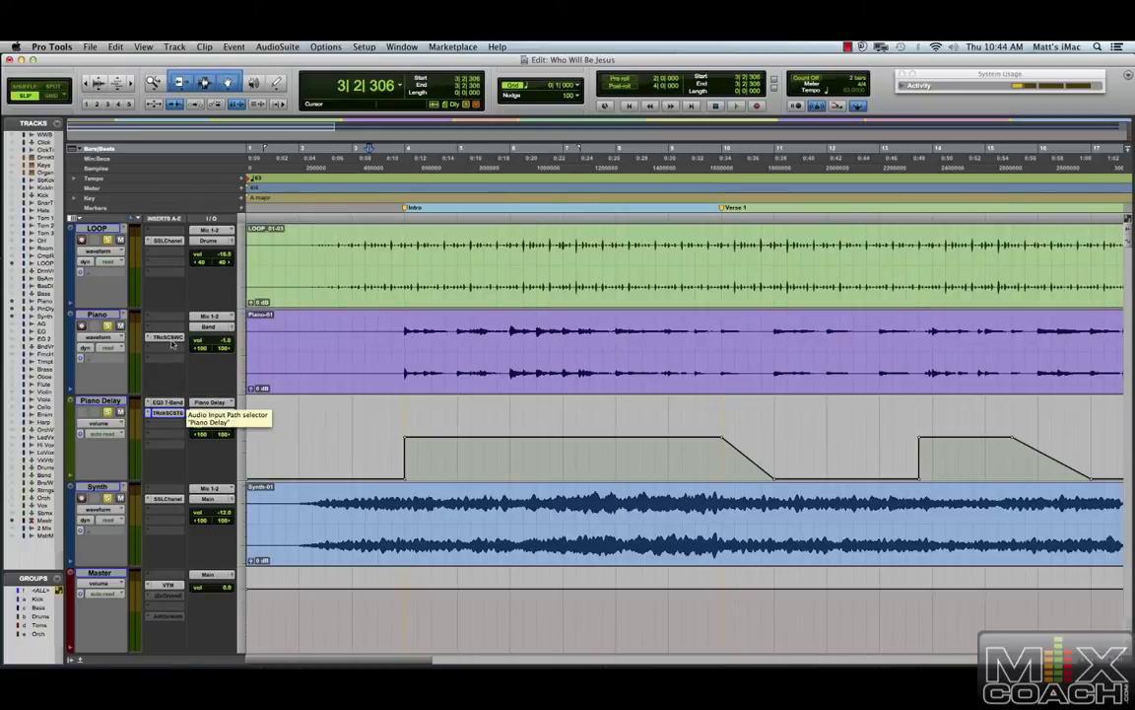
{"action": "left_click", "coordinate": [168, 337]}
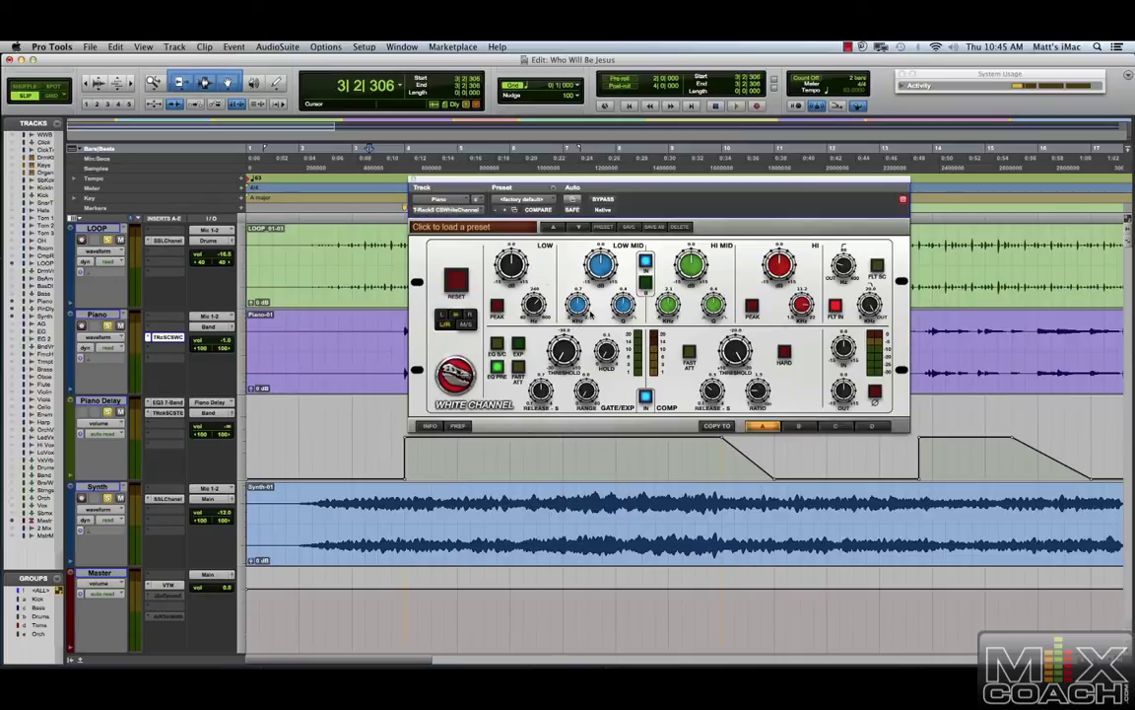
{"action": "left_click", "coordinate": [414, 180]}
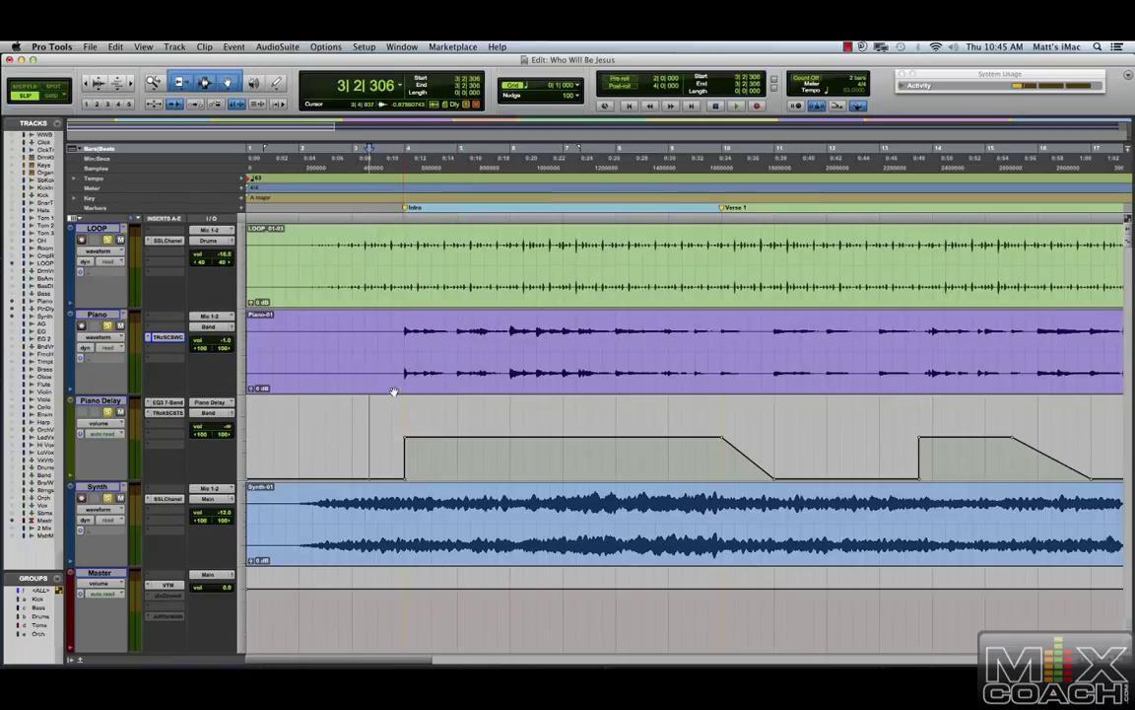